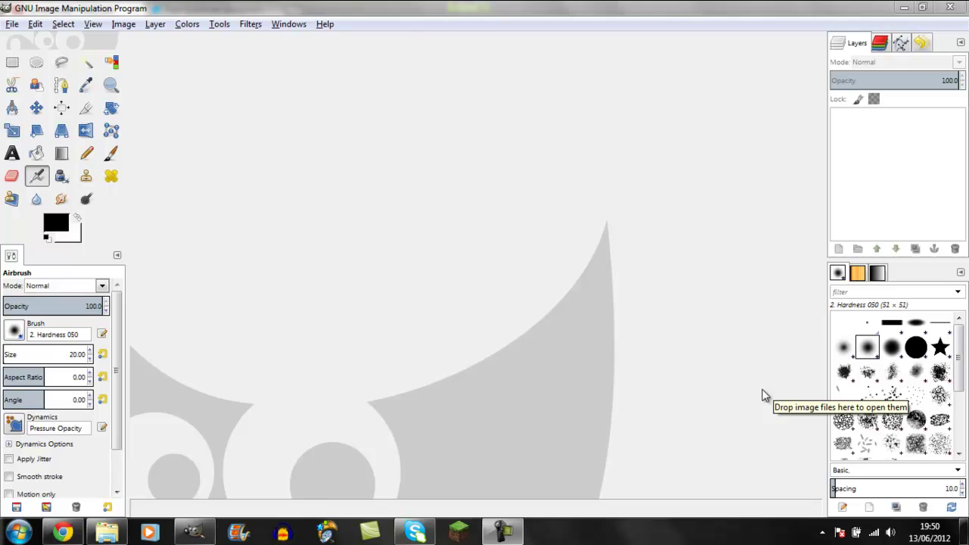
Step: Create a 600×600 image and add a transparent layer named 'Layer' above the white Background
left_click(10, 25)
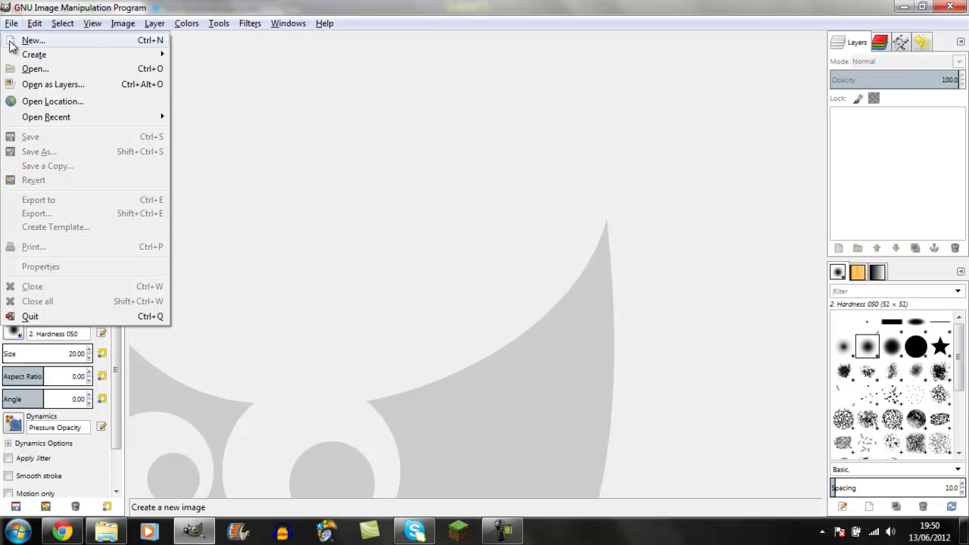
left_click(10, 44)
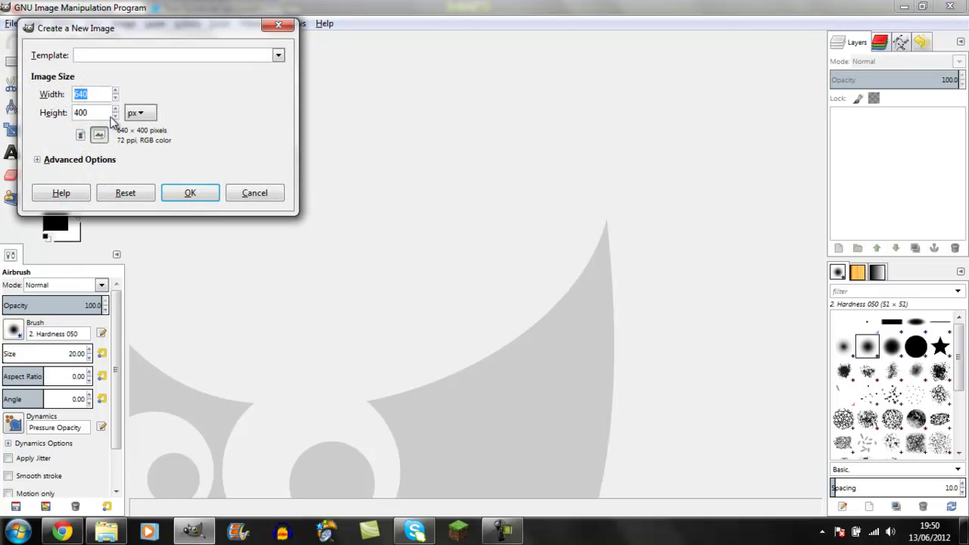
type("600")
key("Tab")
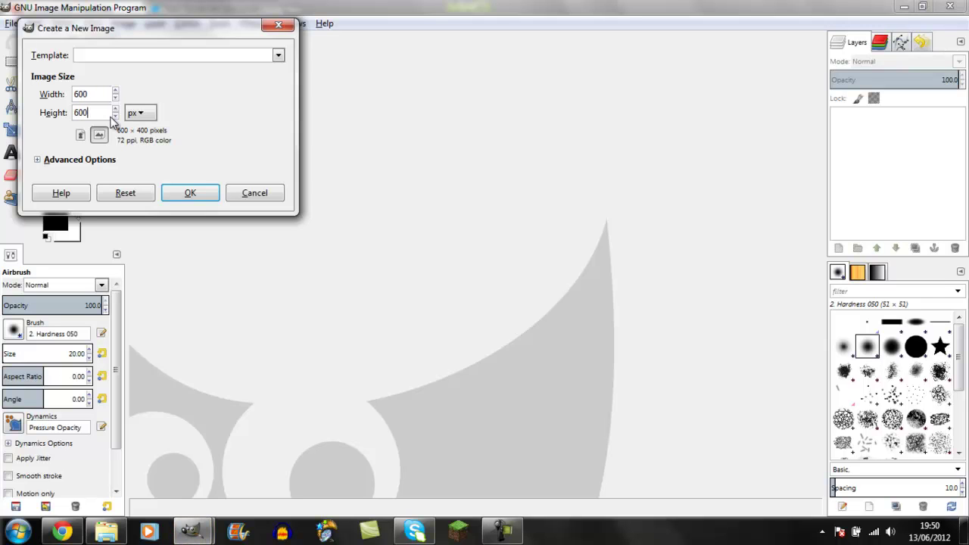
type("600")
key("Return")
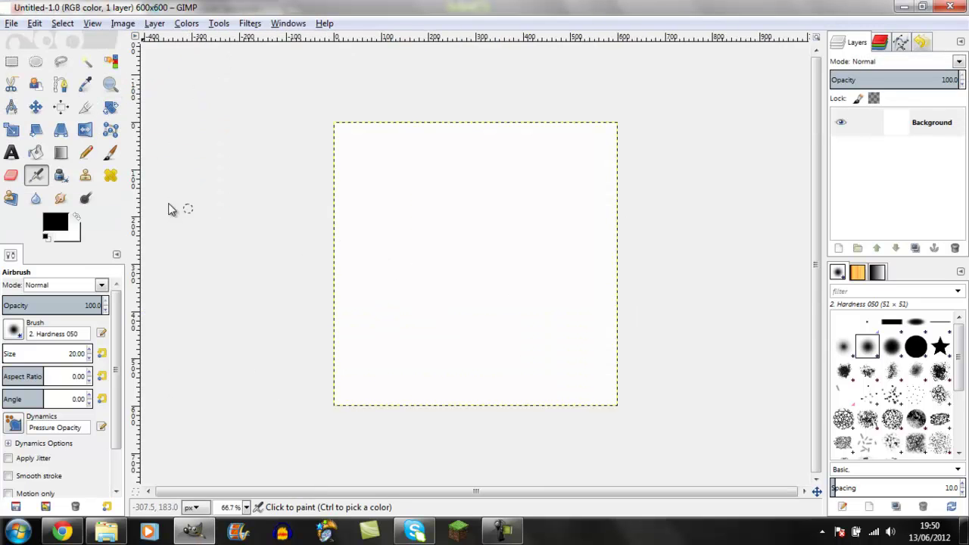
left_click(838, 248)
left_click(152, 277)
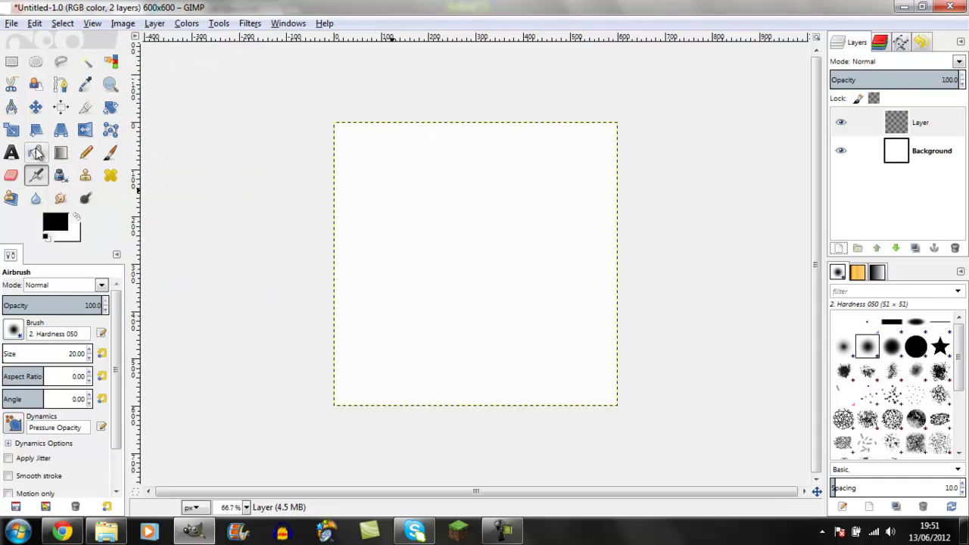
Step: Draw an elliptical selection and set its position to 50, 50 and size to 500×500
left_click(35, 62)
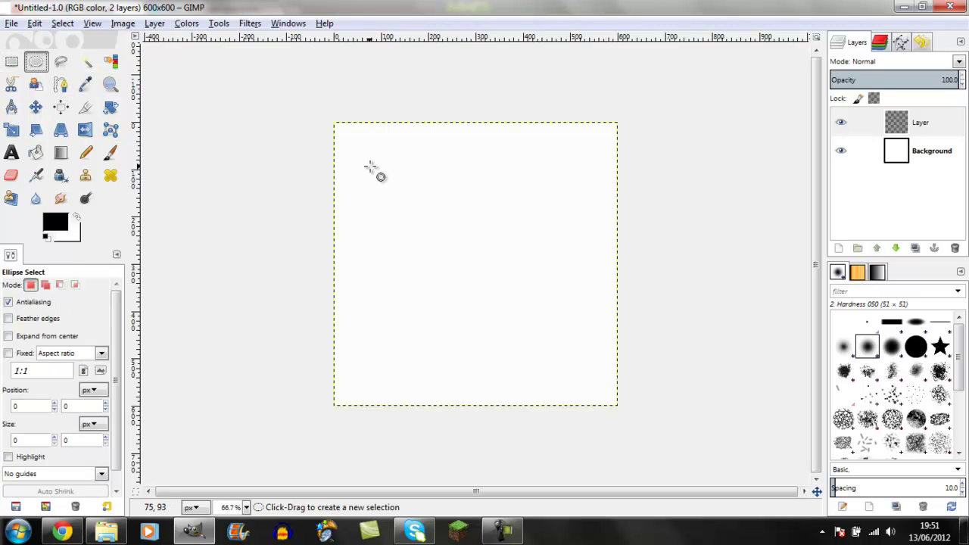
left_click_drag(371, 167, 578, 386)
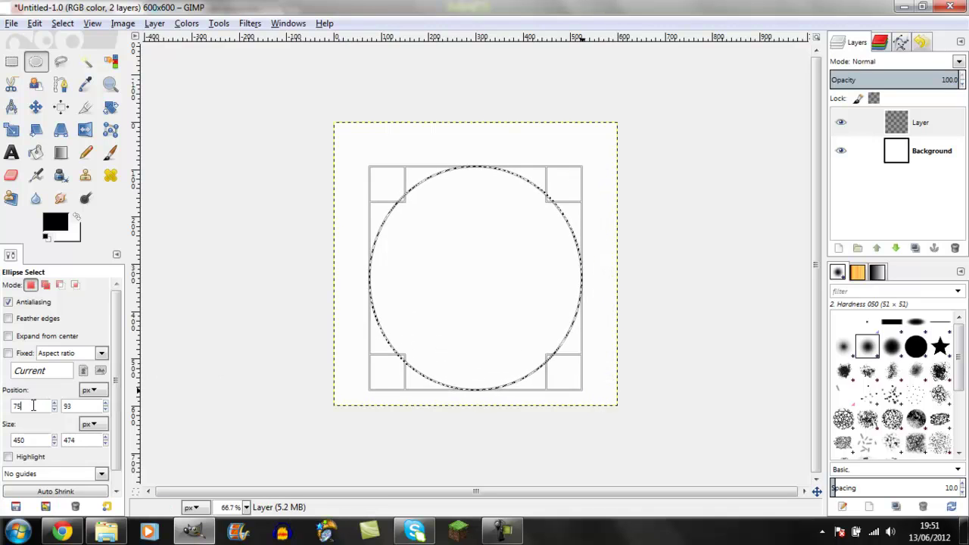
double_click(32, 406)
type("50")
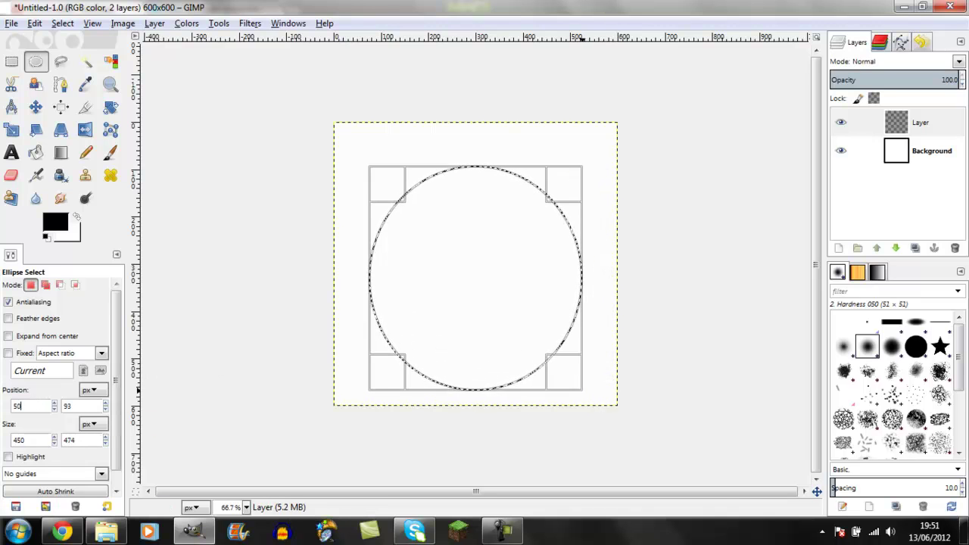
key("Return")
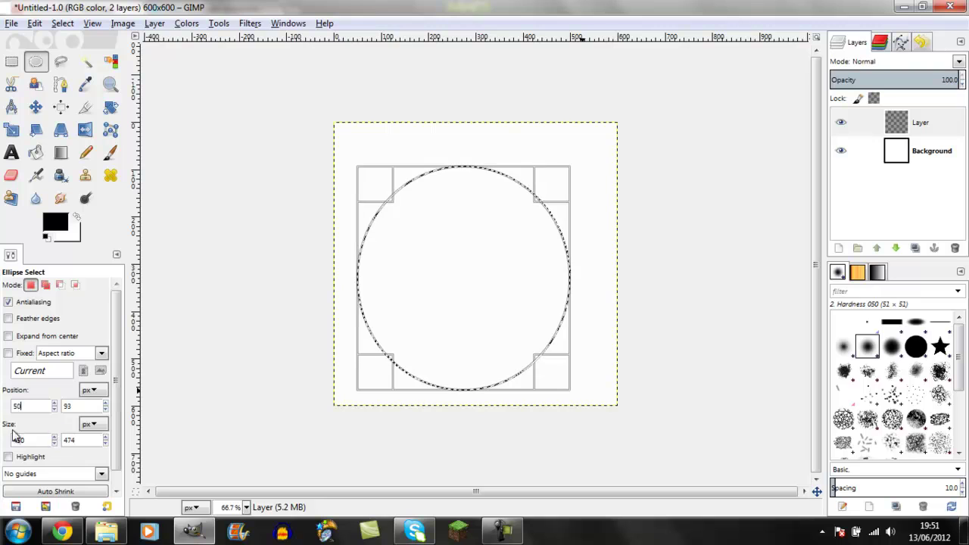
double_click(76, 407)
key("BackSpace")
type("50")
key("Return")
double_click(5, 440)
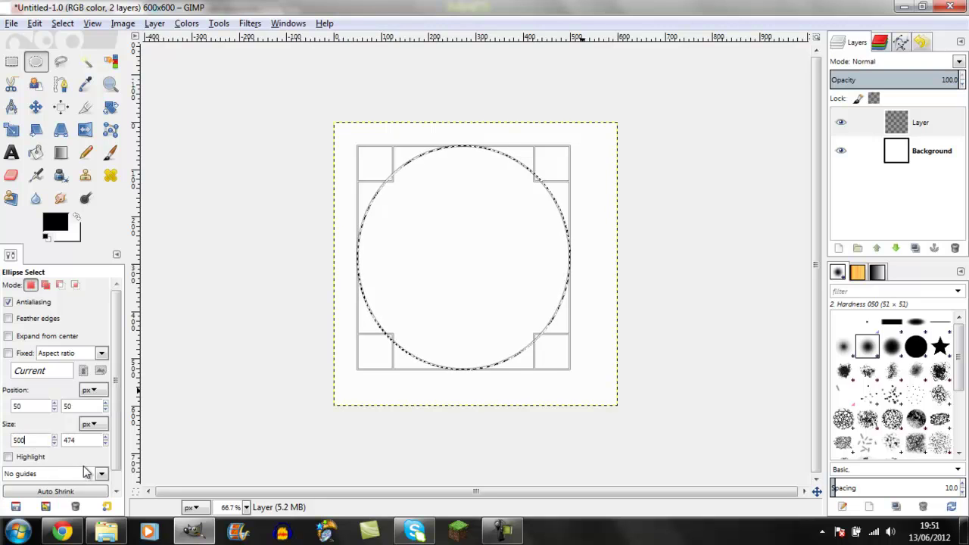
key("Return")
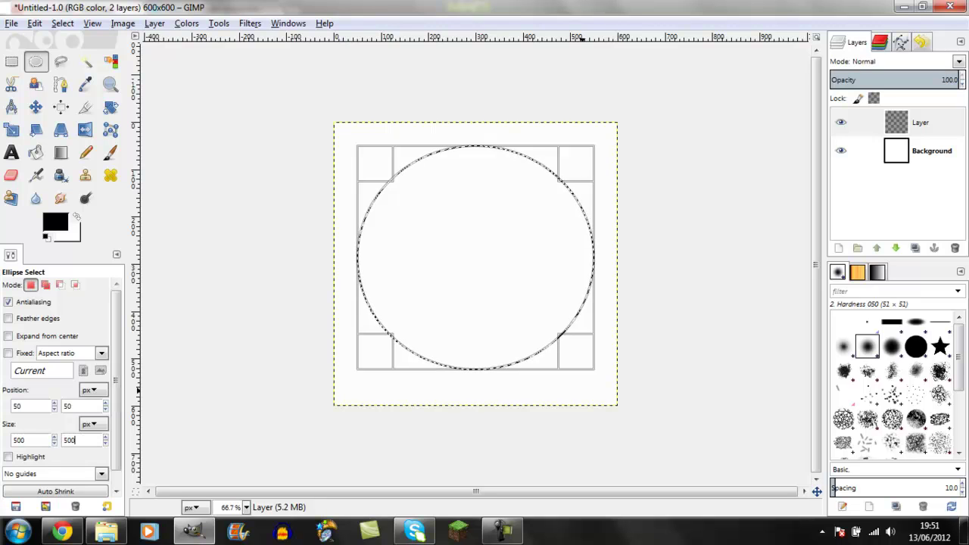
key("Return")
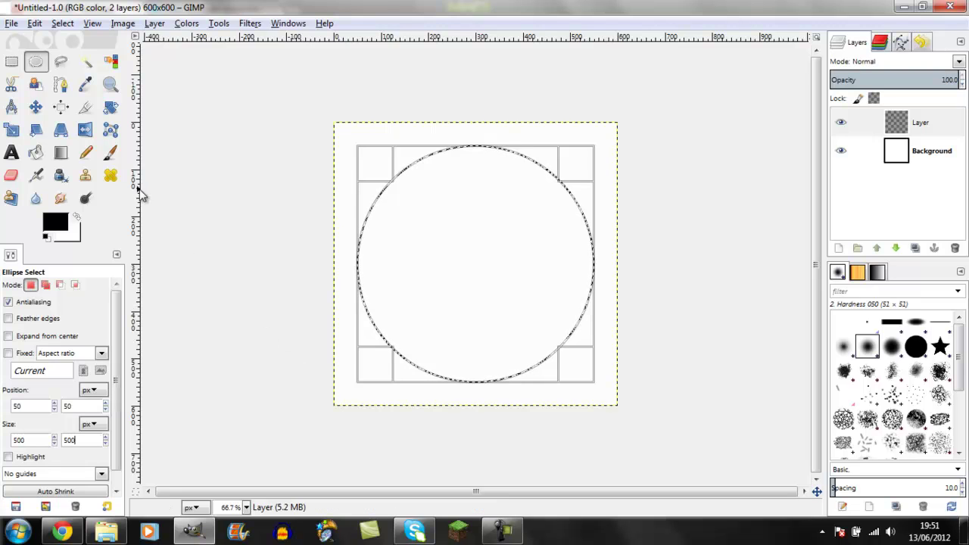
Step: With the Blend tool chosen, set foreground to bright red ea0000 and background to dark red 700b0b
left_click(61, 153)
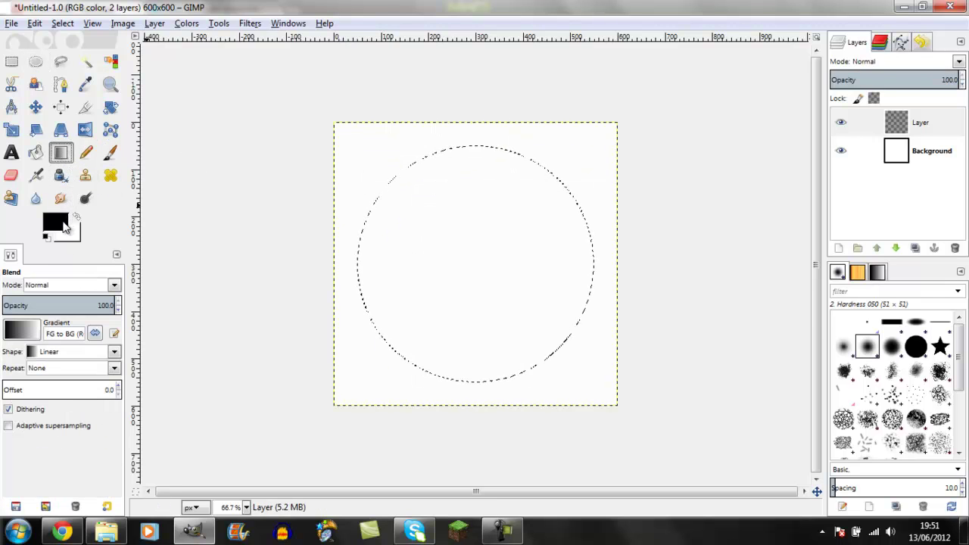
left_click(57, 221)
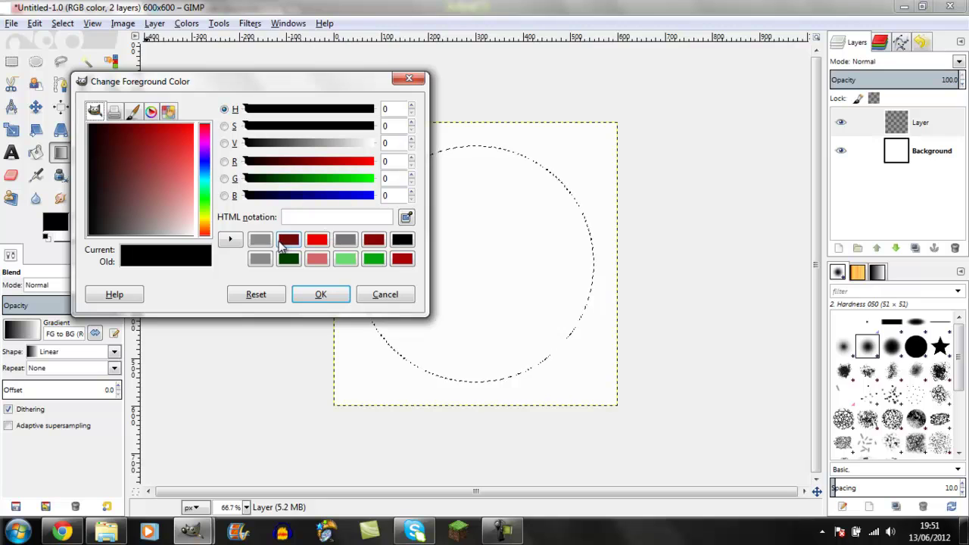
left_click(289, 242)
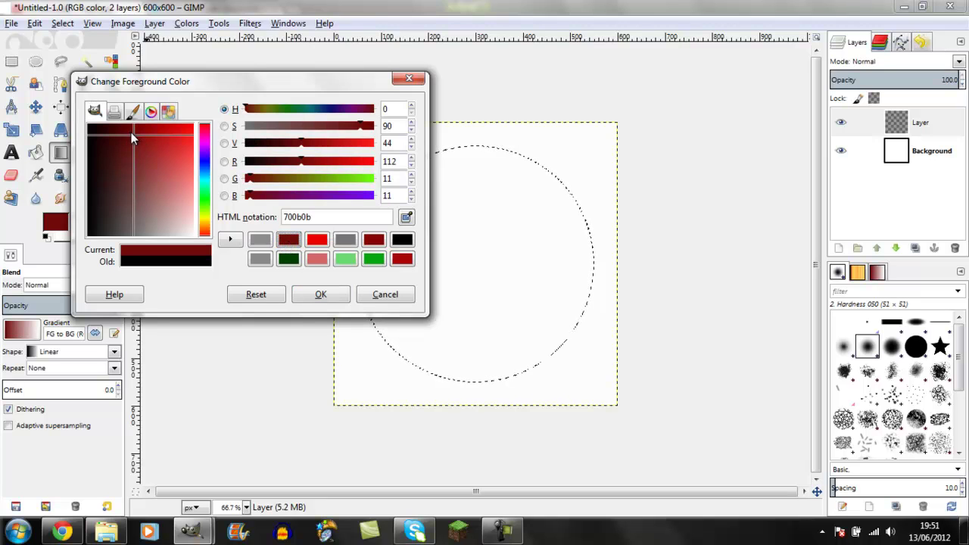
left_click(318, 248)
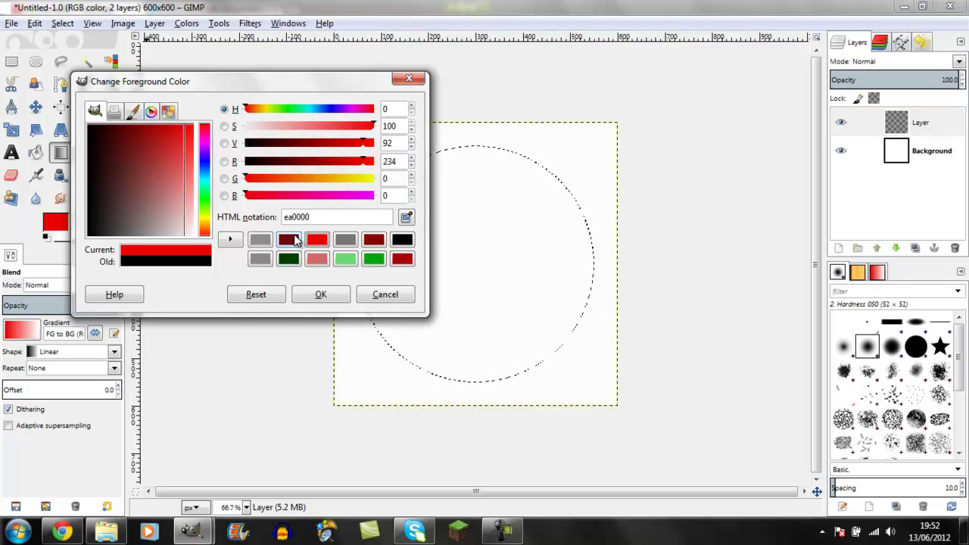
left_click(322, 297)
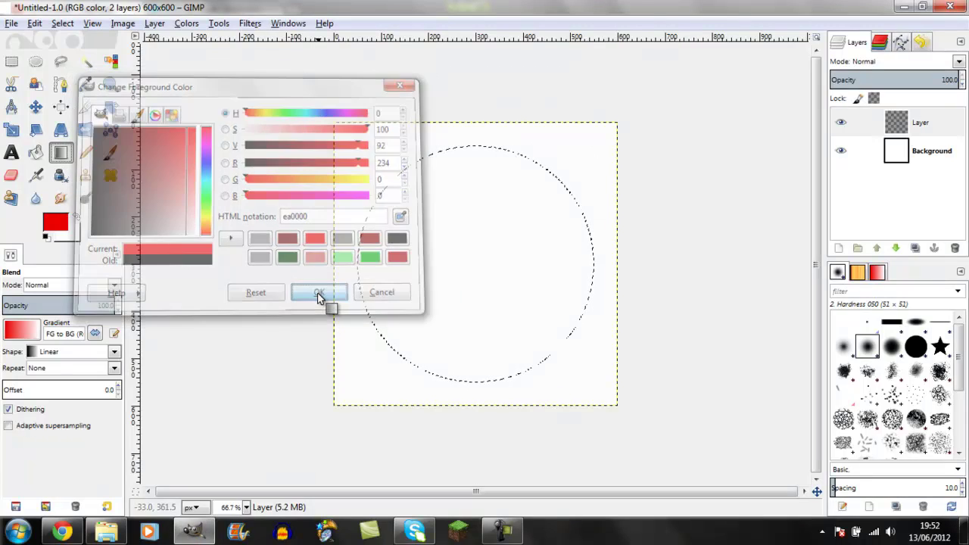
left_click(75, 243)
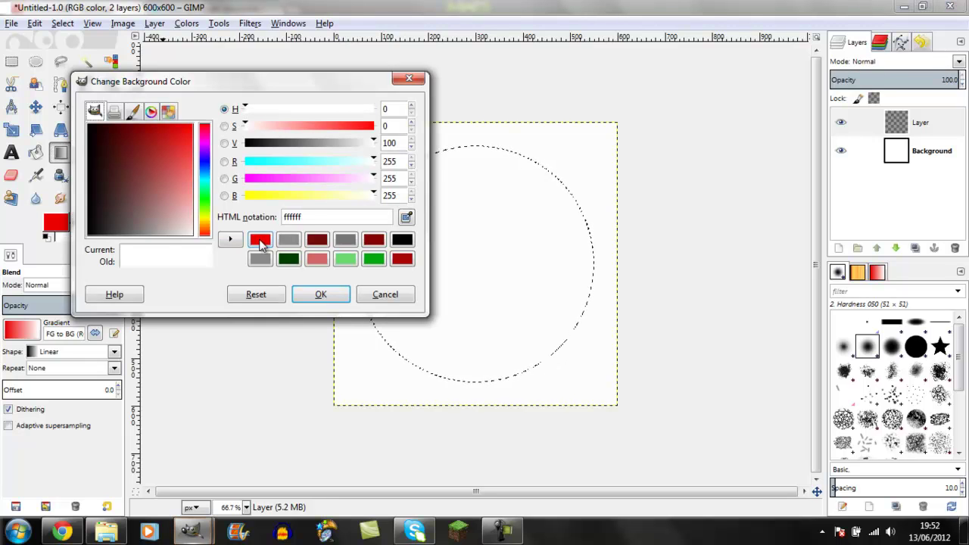
left_click(320, 240)
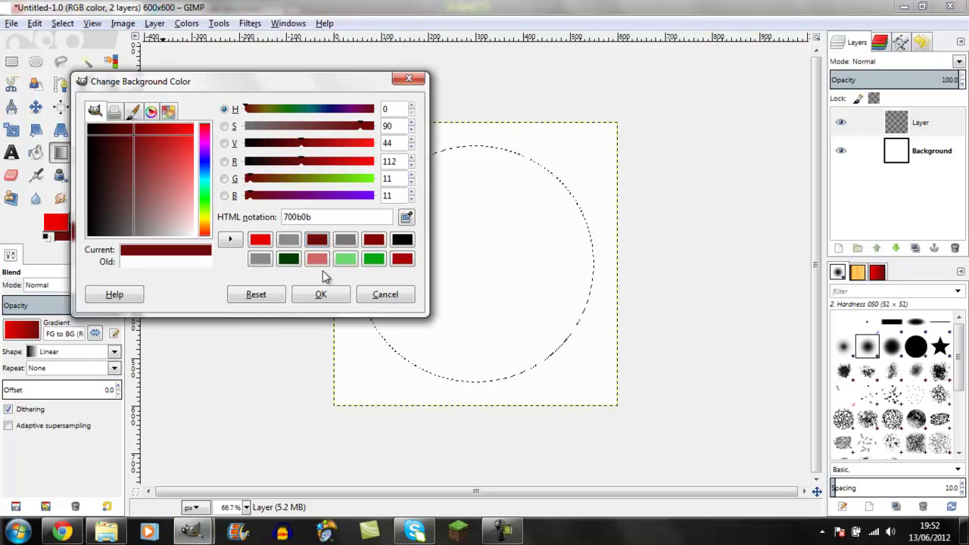
left_click(321, 294)
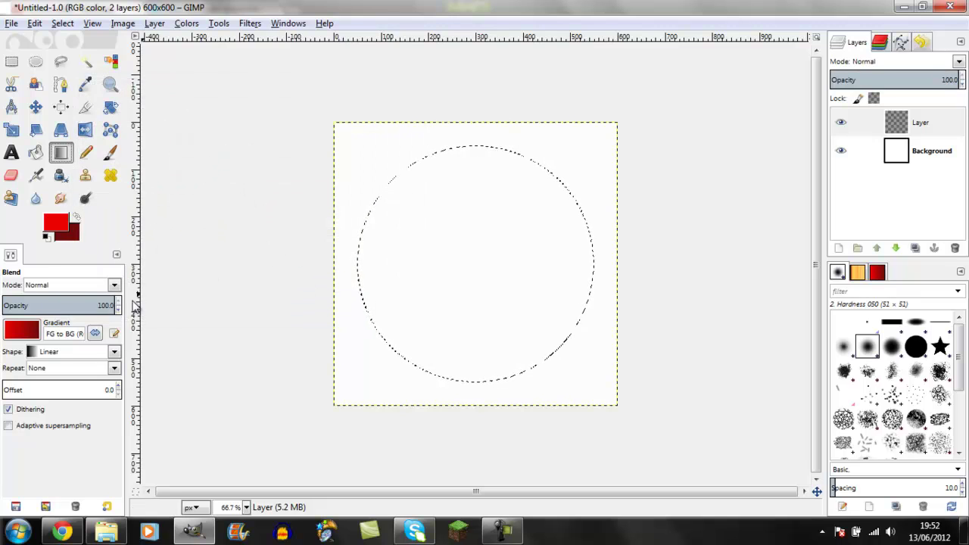
Step: Reverse the gradient, make it Radial, and blend from the circle's top to its centre after one undone attempt
left_click(95, 334)
left_click(68, 353)
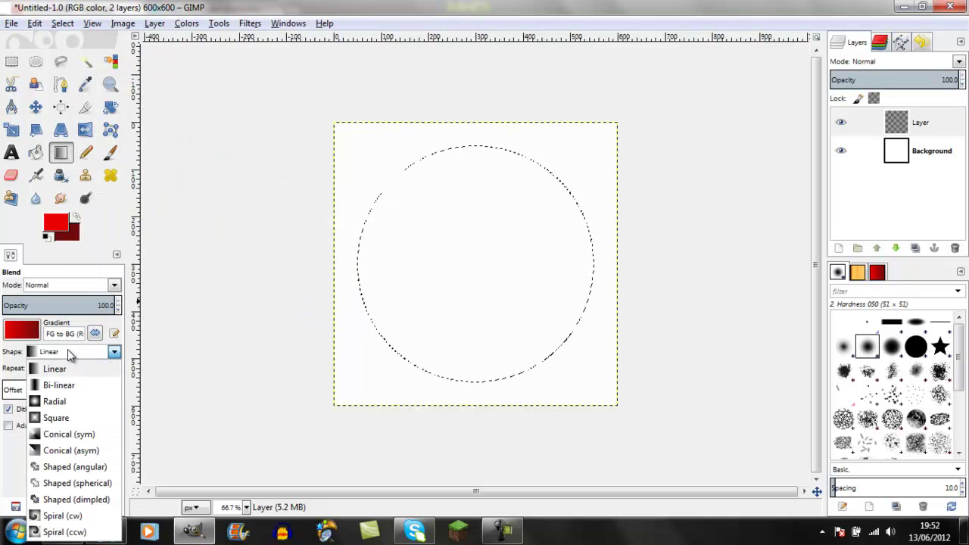
left_click(53, 401)
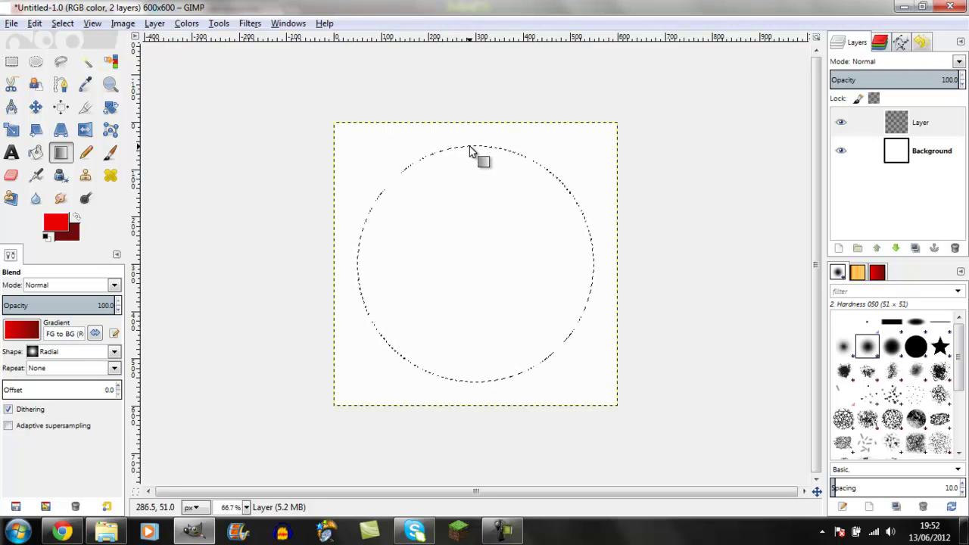
left_click_drag(470, 146, 472, 225)
key("ctrl+z")
left_click_drag(468, 146, 469, 259)
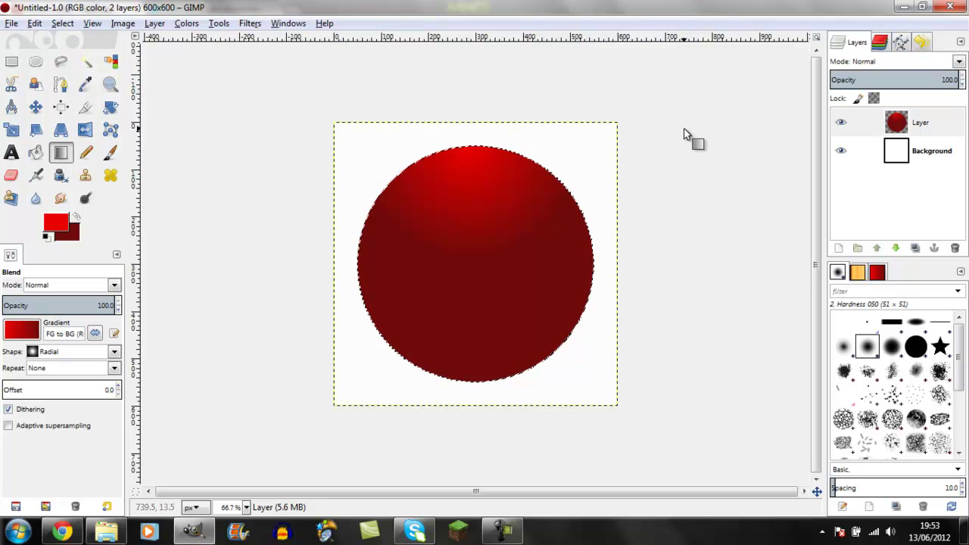
Step: Add another transparent layer, Layer #1, on top of the image
left_click(838, 249)
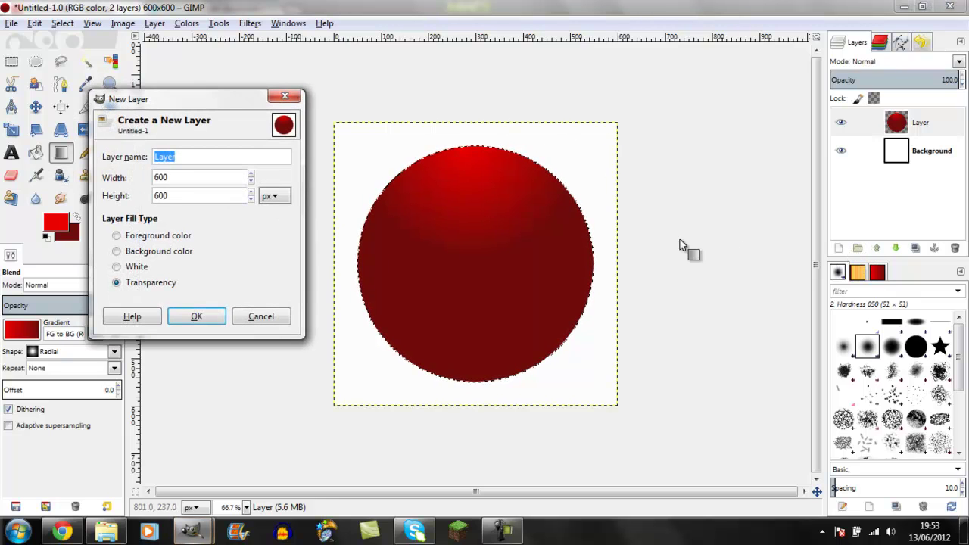
key("Return")
left_click(36, 61)
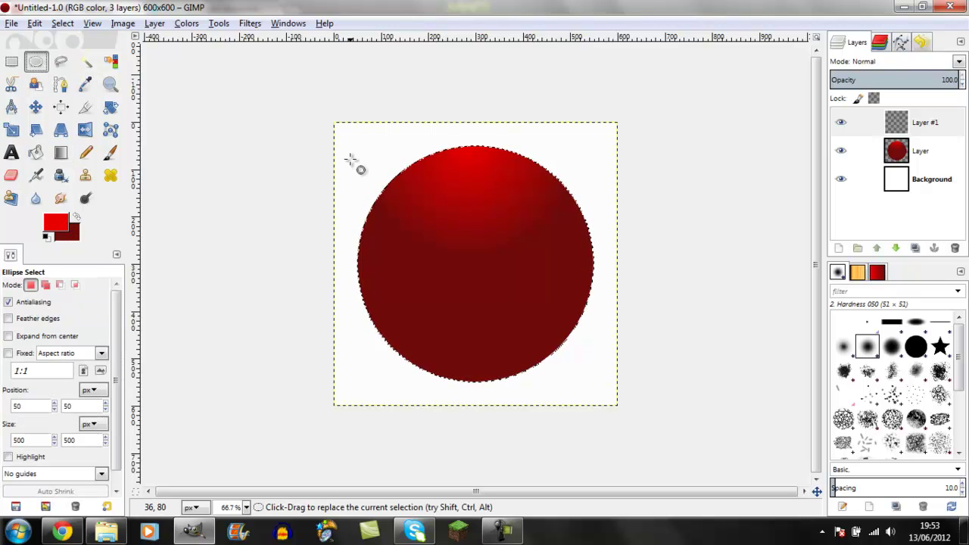
Step: Intersect the circle selection with an oval covering the sphere's top
left_click_drag(361, 124, 565, 250)
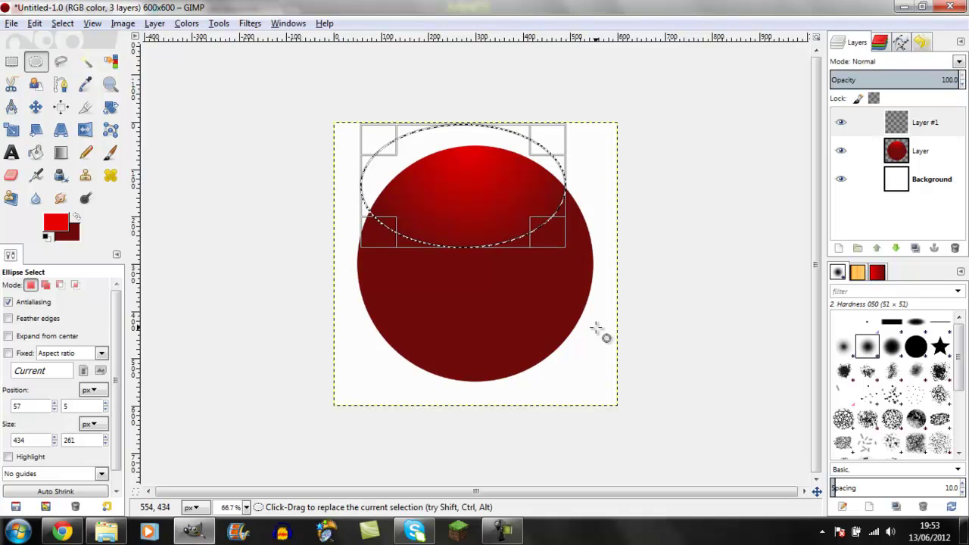
left_click(300, 285)
key("ctrl+z")
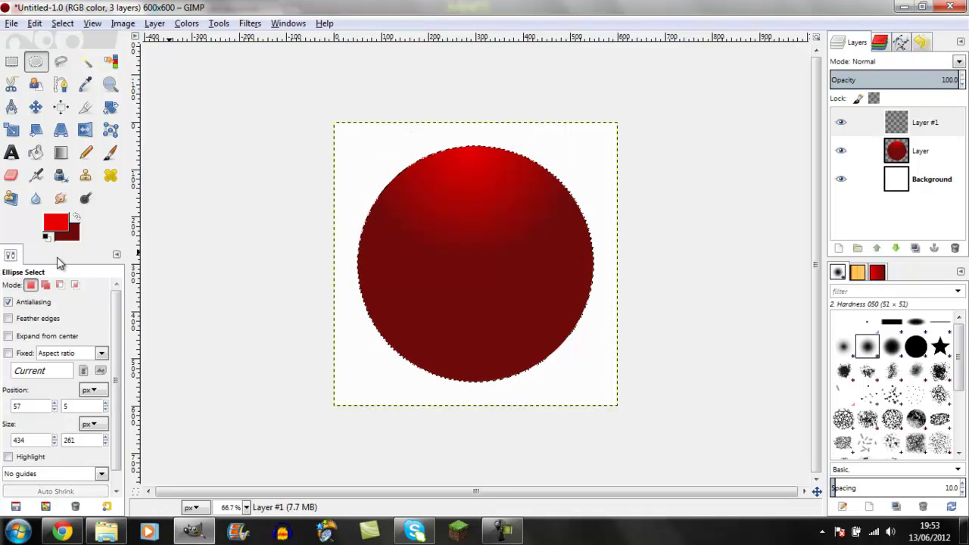
left_click(74, 285)
left_click_drag(361, 133, 562, 260)
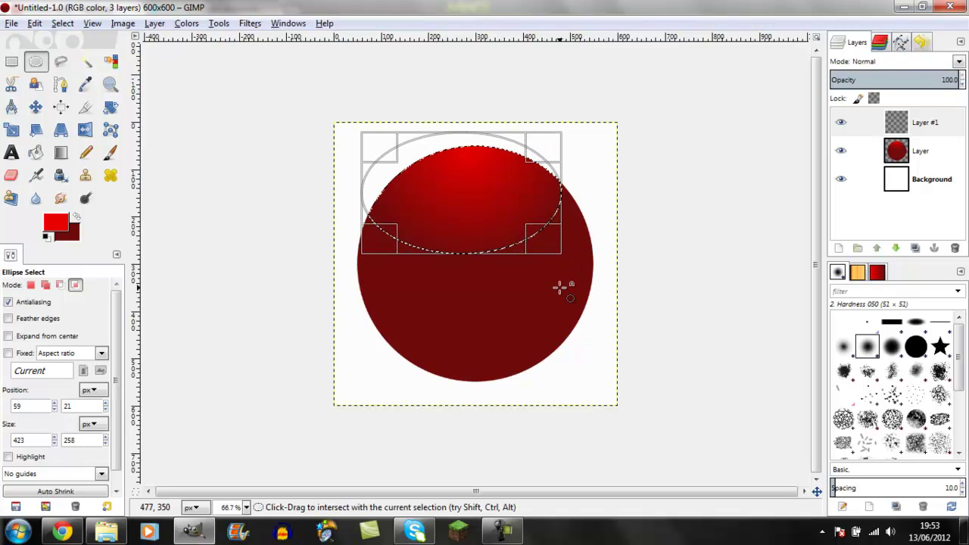
left_click_drag(376, 246, 404, 244)
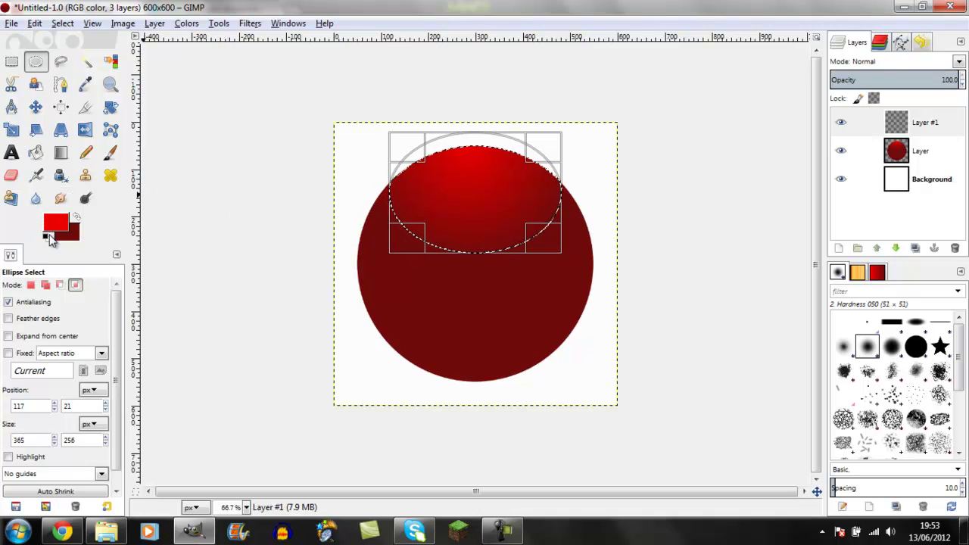
Step: Reset the colours to black and white and swap them so white is the foreground
left_click(48, 237)
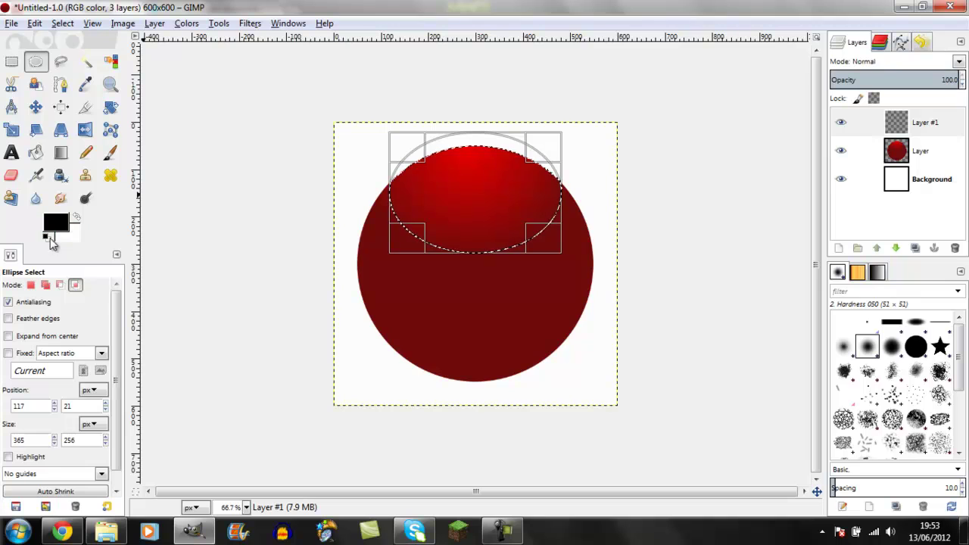
left_click(76, 218)
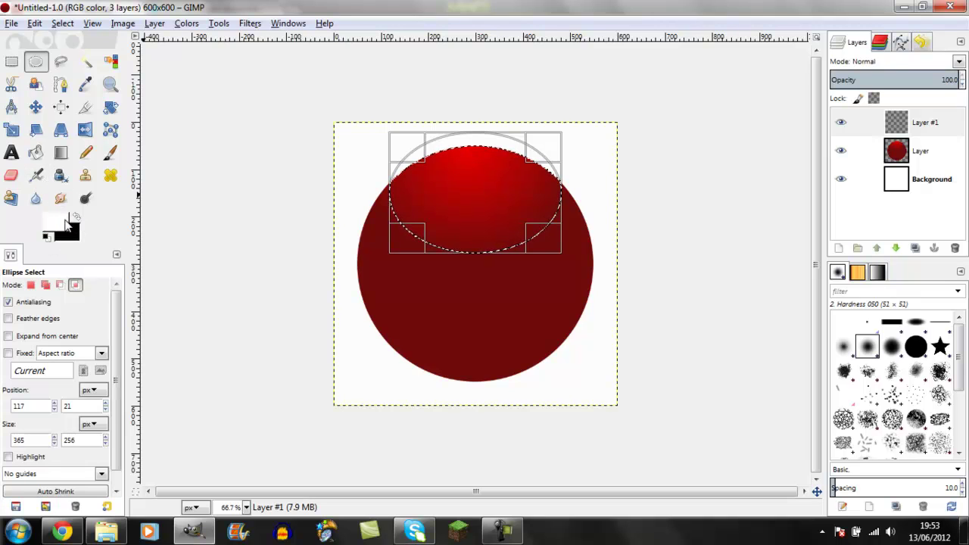
left_click(60, 152)
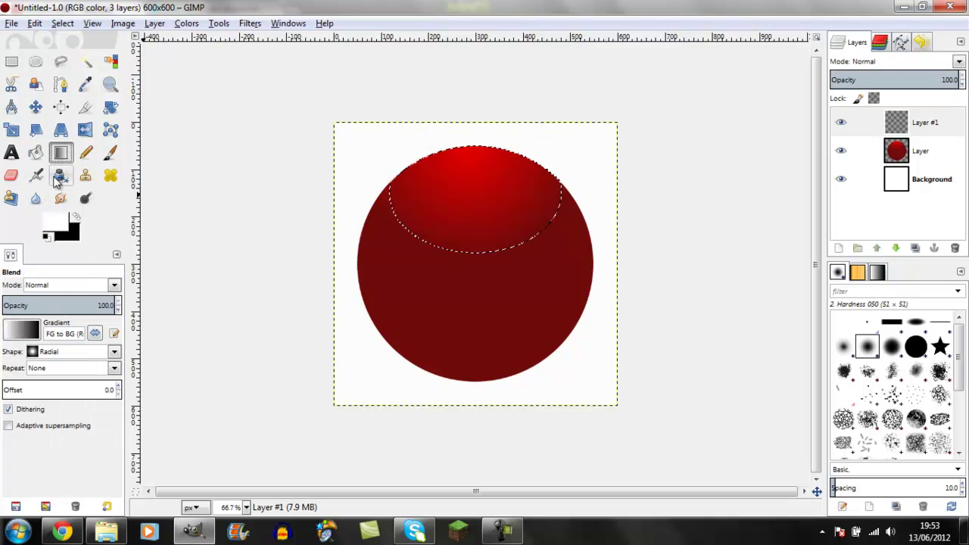
left_click(22, 330)
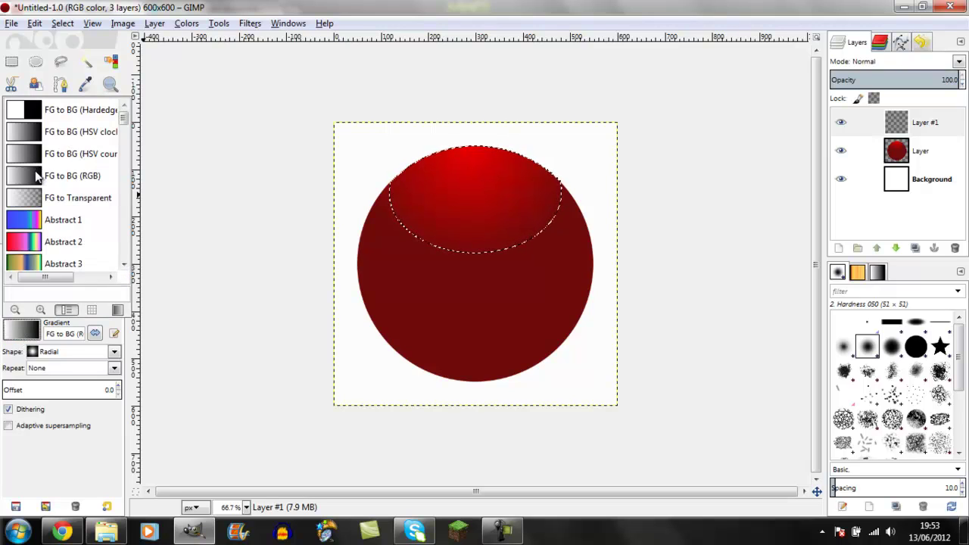
Step: Choose the FG to Transparent gradient and blend a radial white highlight from the sphere's top to the oval's lower edge
left_click(34, 198)
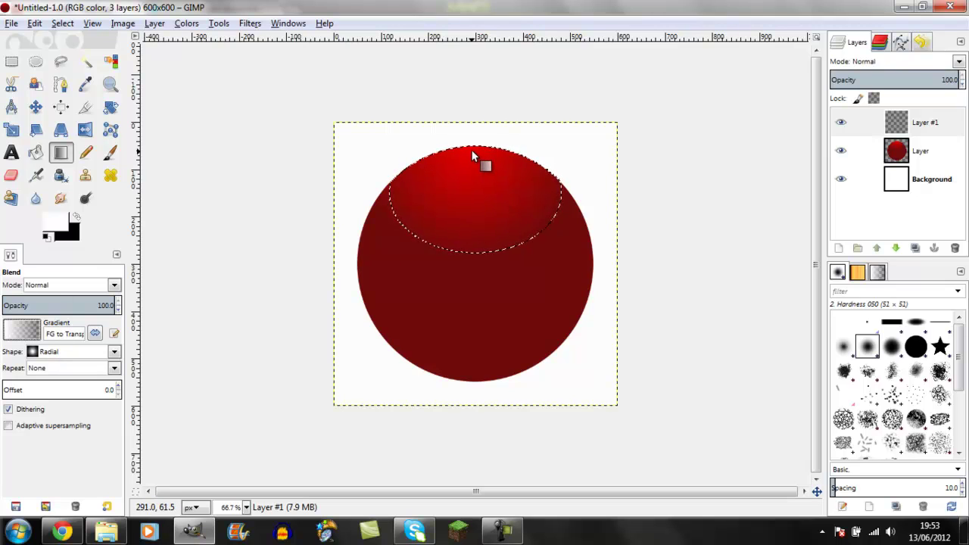
left_click_drag(471, 144, 476, 246)
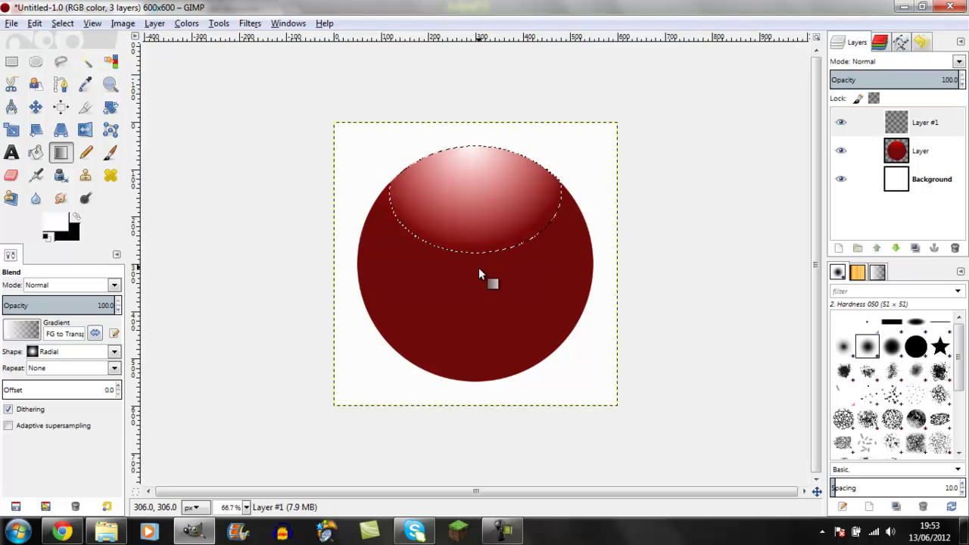
Step: Set Layer #1's opacity to 25 and clear the selection with Select > None
left_click(906, 76)
mouse_move(906, 76)
left_mouse_down()
mouse_move(880, 86)
mouse_move(887, 80)
left_mouse_up()
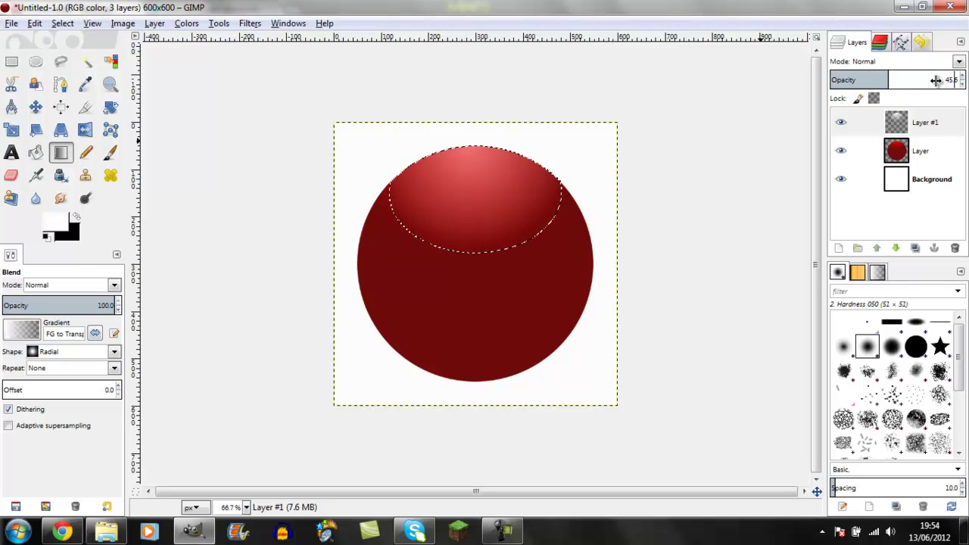
type("45.0")
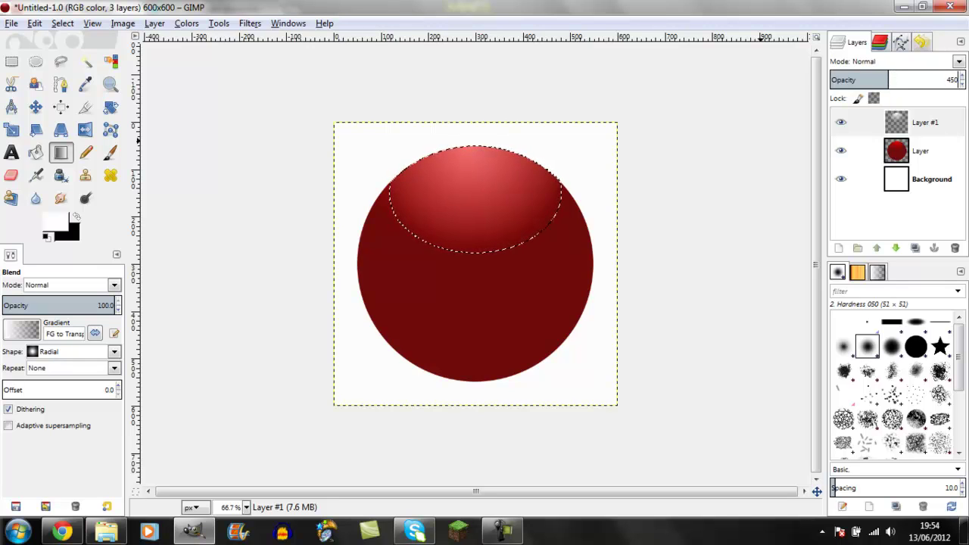
key("BackSpace")
type("50")
key("Return")
left_click(921, 80)
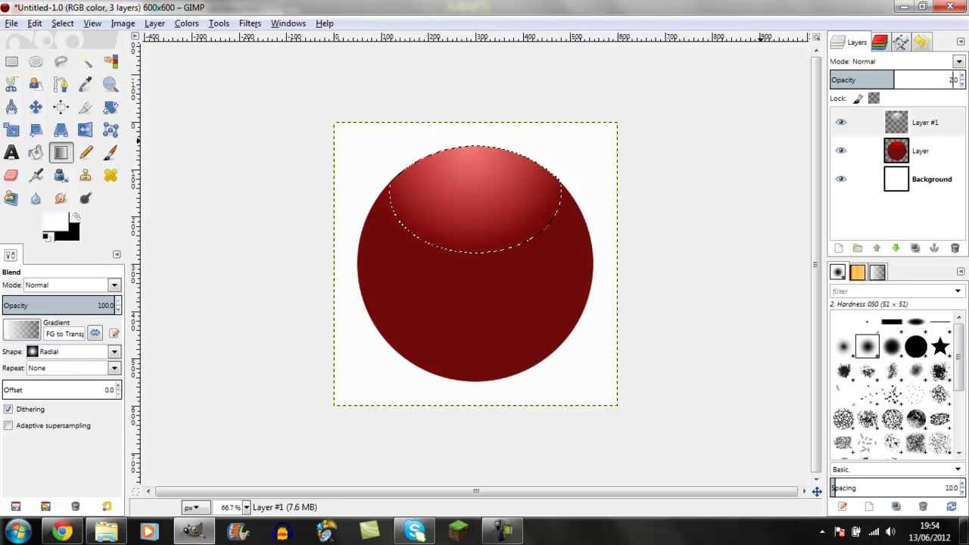
type("25.")
key("Return")
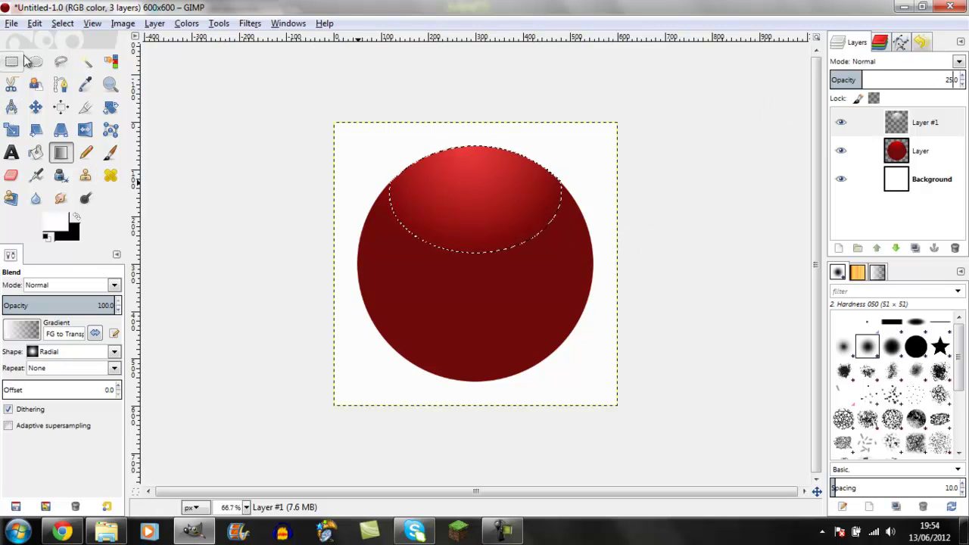
left_click(62, 23)
left_click(63, 59)
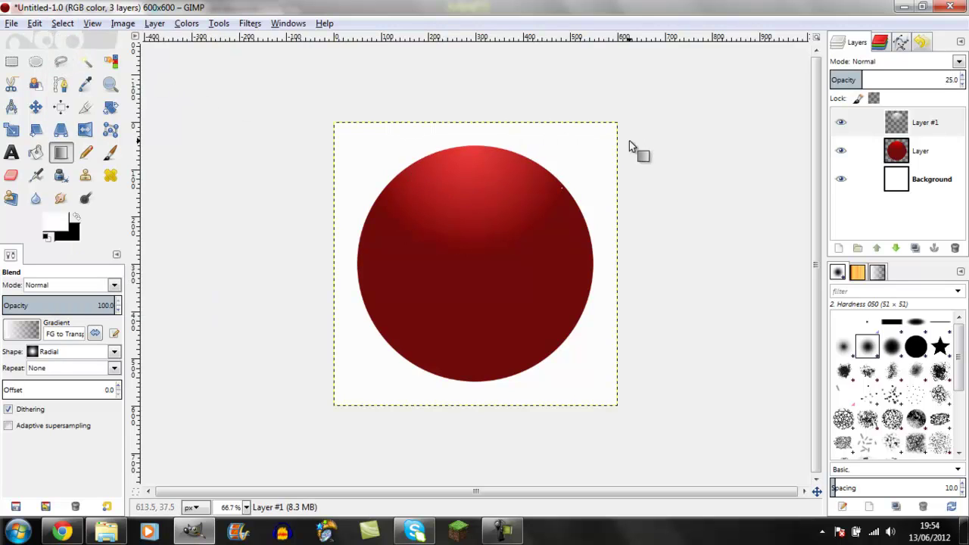
Step: On the Background layer, make black the foreground, choose FG to BG (RGB), and set background to grey 878787
left_click(917, 188)
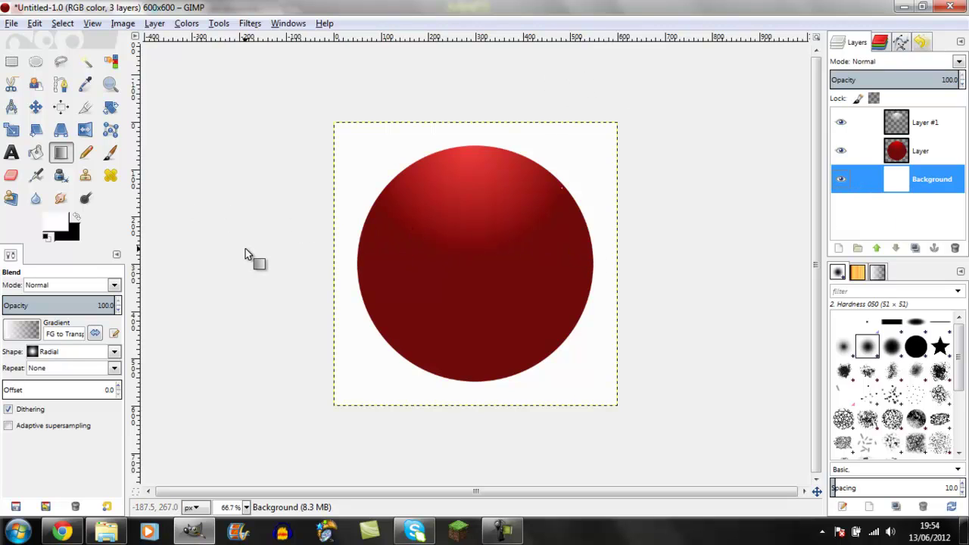
left_click(75, 217)
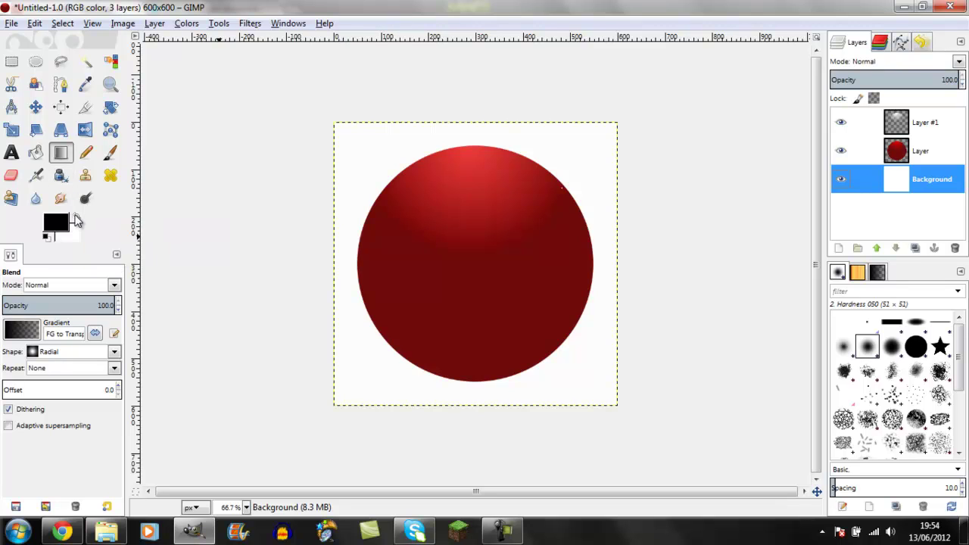
left_click(23, 331)
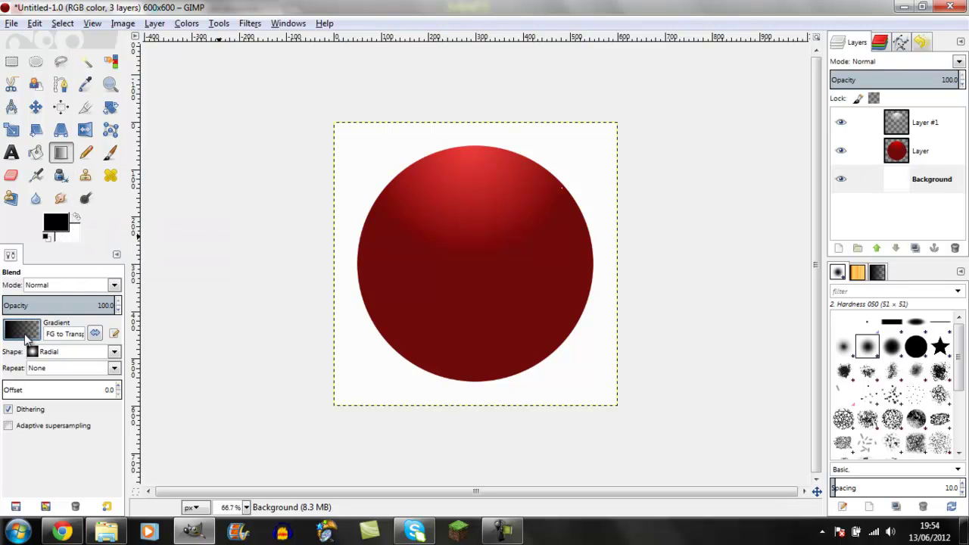
left_click(55, 178)
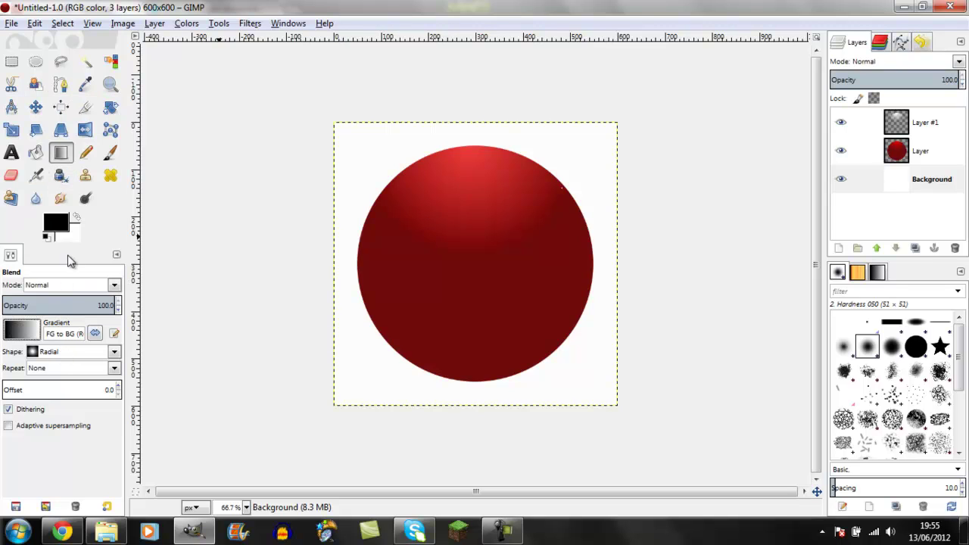
left_click(74, 235)
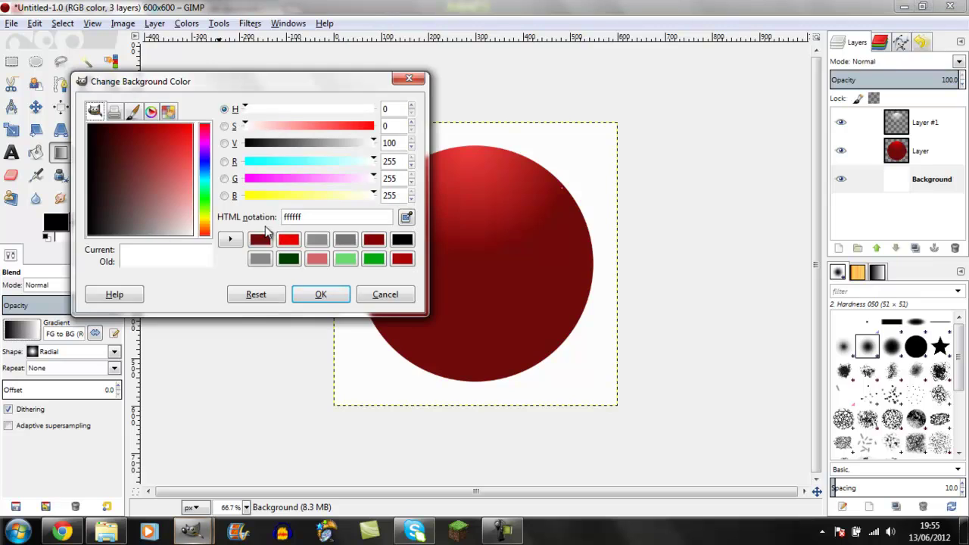
left_click(144, 235)
left_click_drag(146, 260, 146, 260)
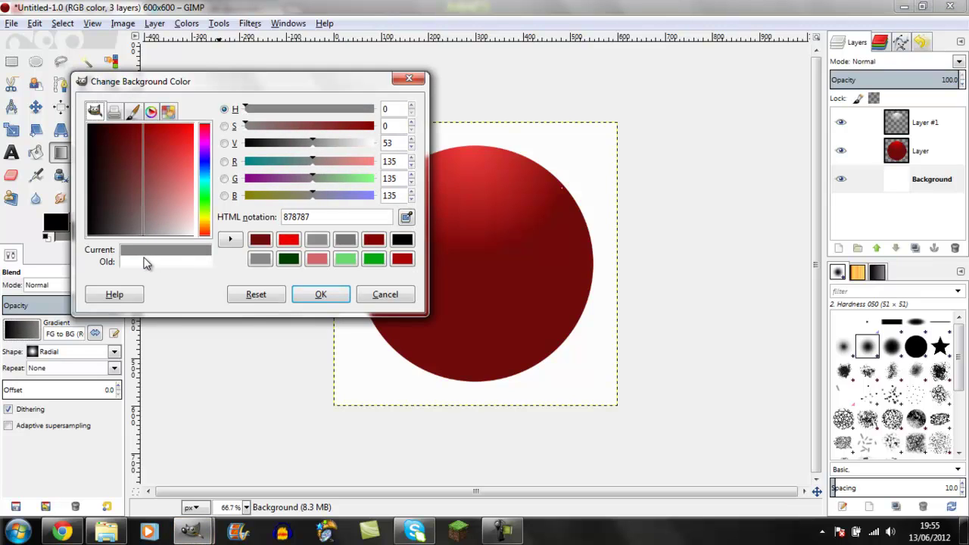
left_click(313, 296)
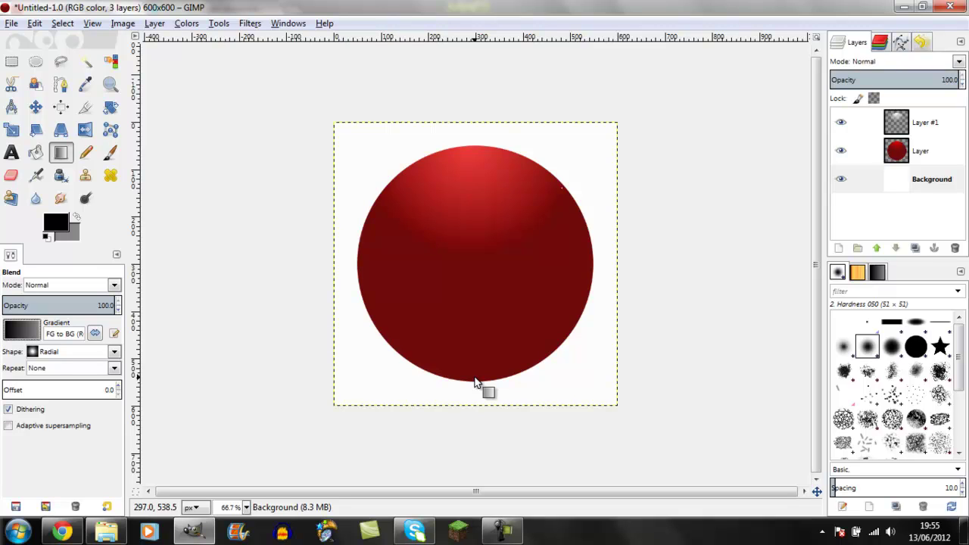
Step: Blend a radial black-to-grey gradient outward from the sphere's bottom edge on the Background layer
left_click_drag(474, 381, 475, 380)
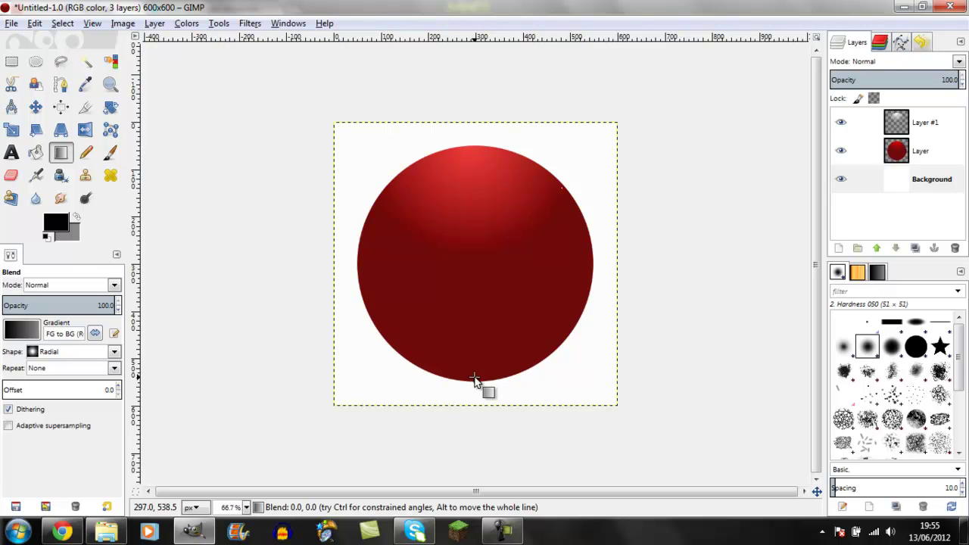
left_click_drag(474, 381, 593, 382)
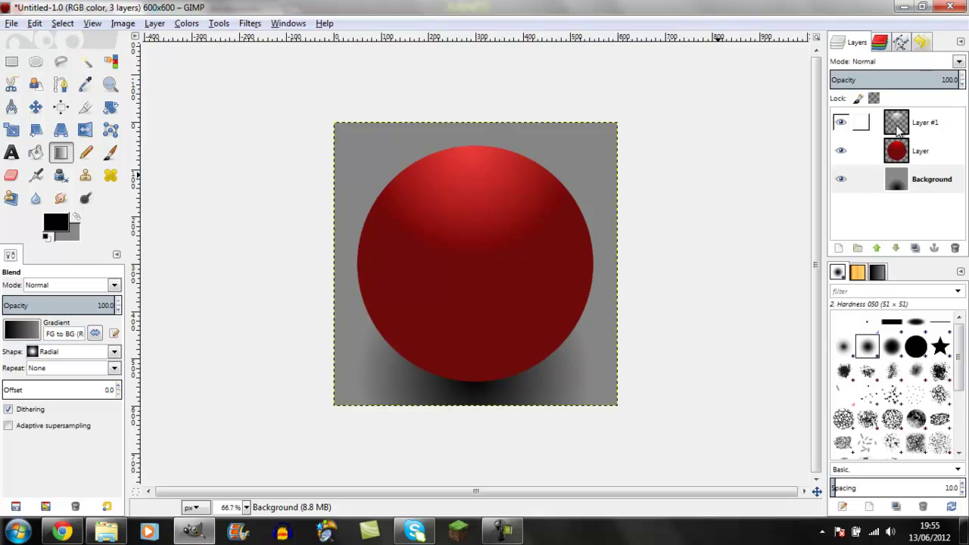
Step: Add new transparent Layer #2, merge Layer #1 down into the sphere layer, and make Layer #2 active
left_click(861, 123)
left_click(837, 249)
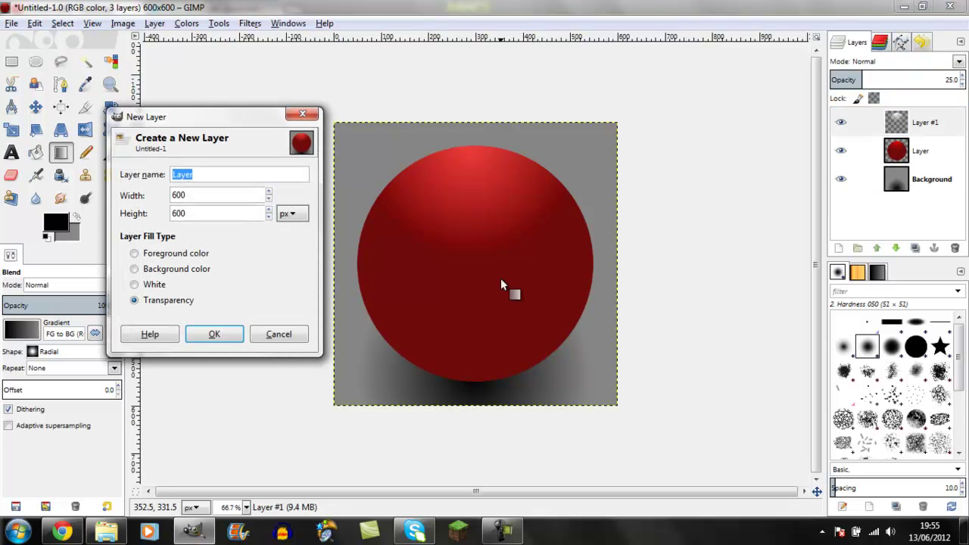
left_click(216, 333)
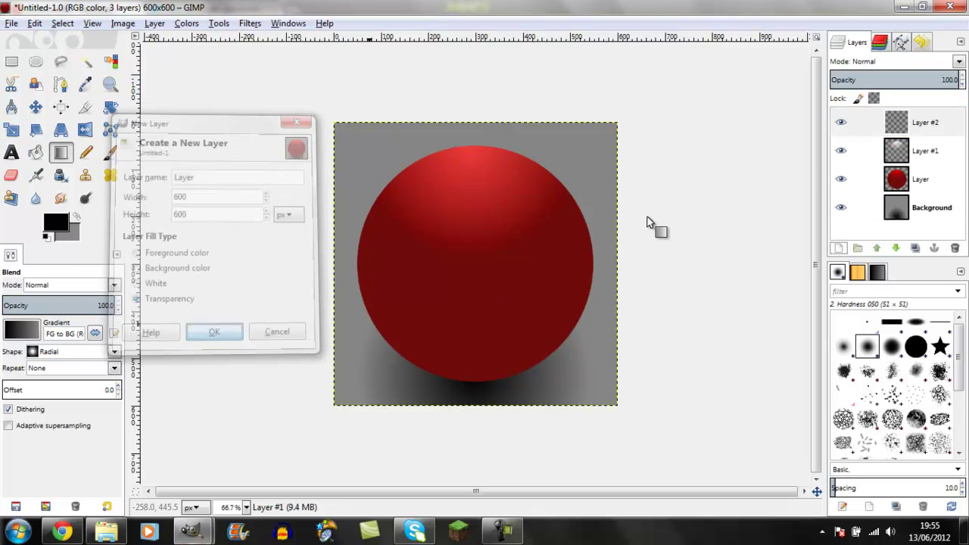
right_click(904, 154)
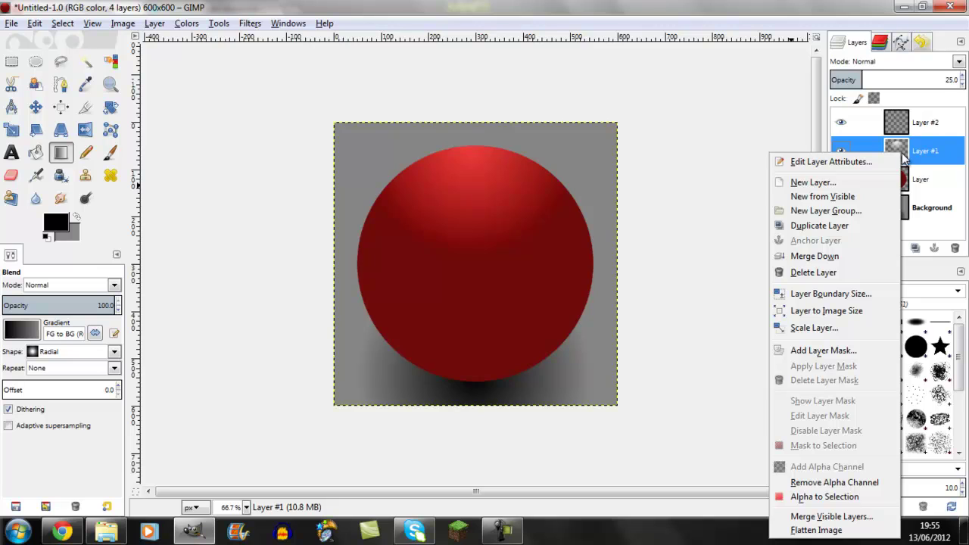
left_click(835, 256)
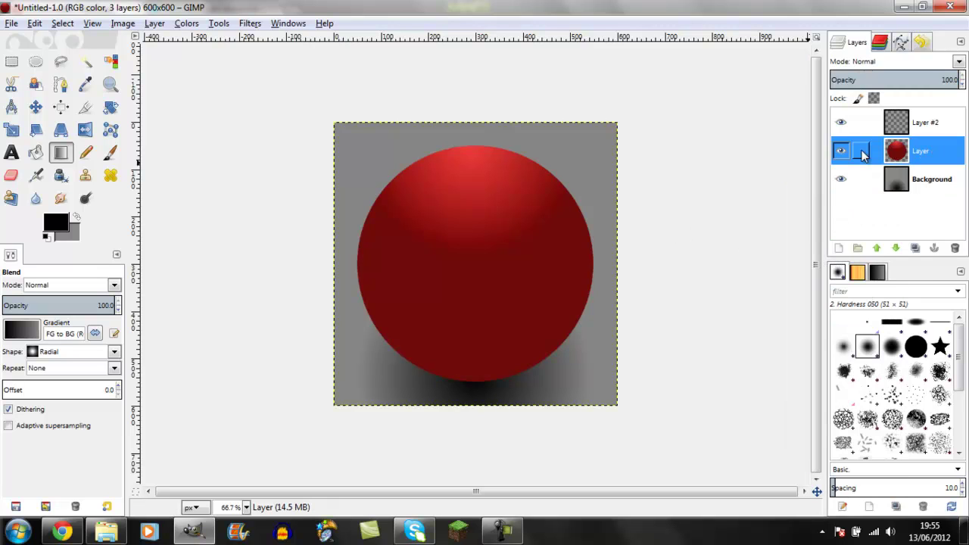
left_click(895, 130)
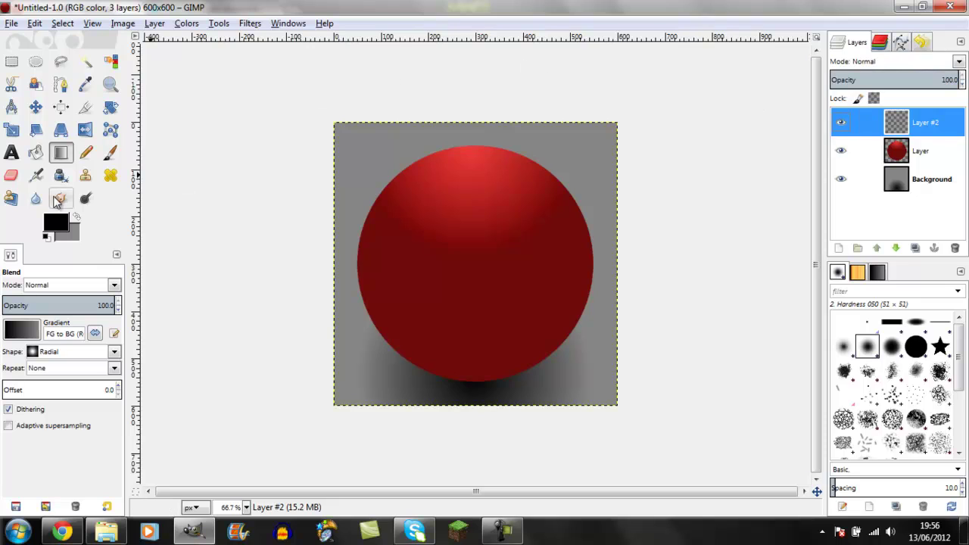
left_click(12, 152)
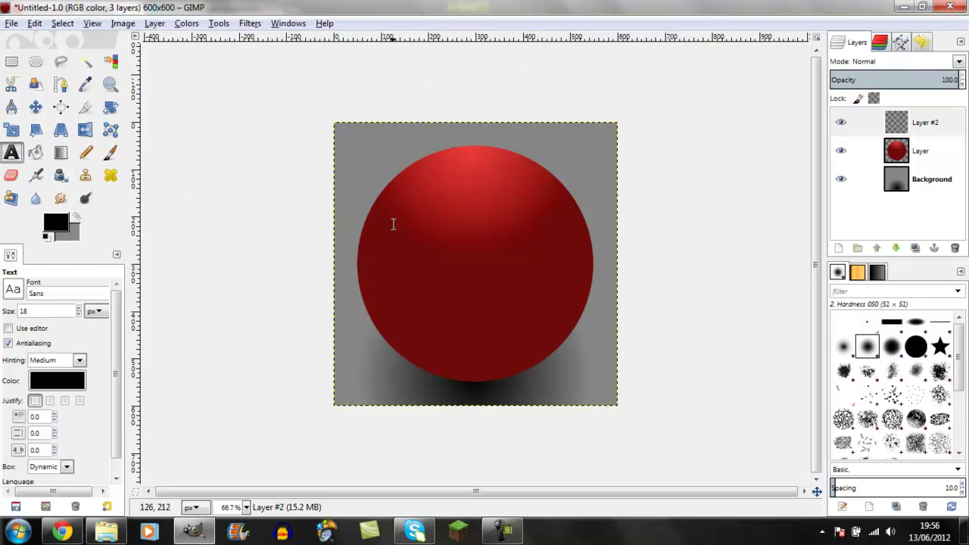
Step: Create a text box reading 'Sphere Tutorial' and raise its font size to 50
left_click_drag(380, 243, 569, 274)
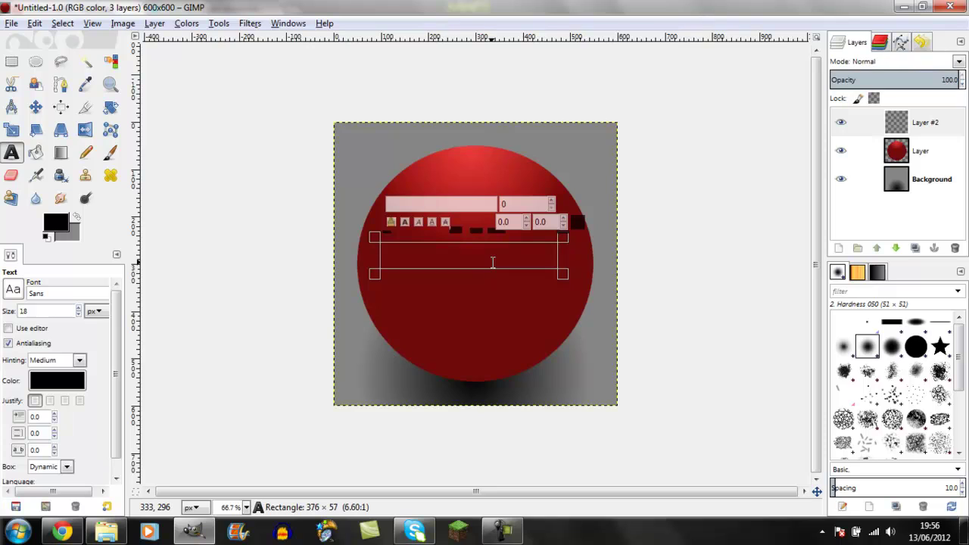
type("Sphere Tutorial")
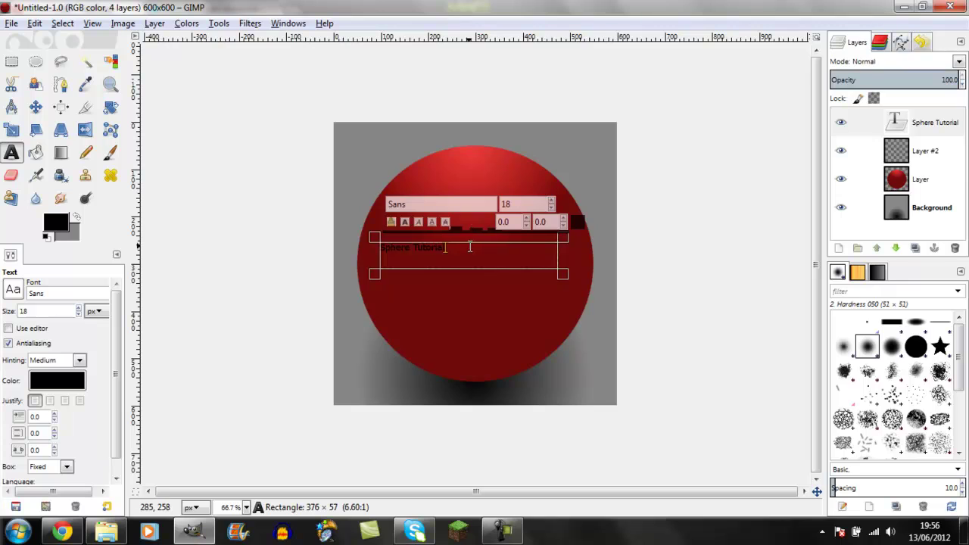
key("ctrl+a")
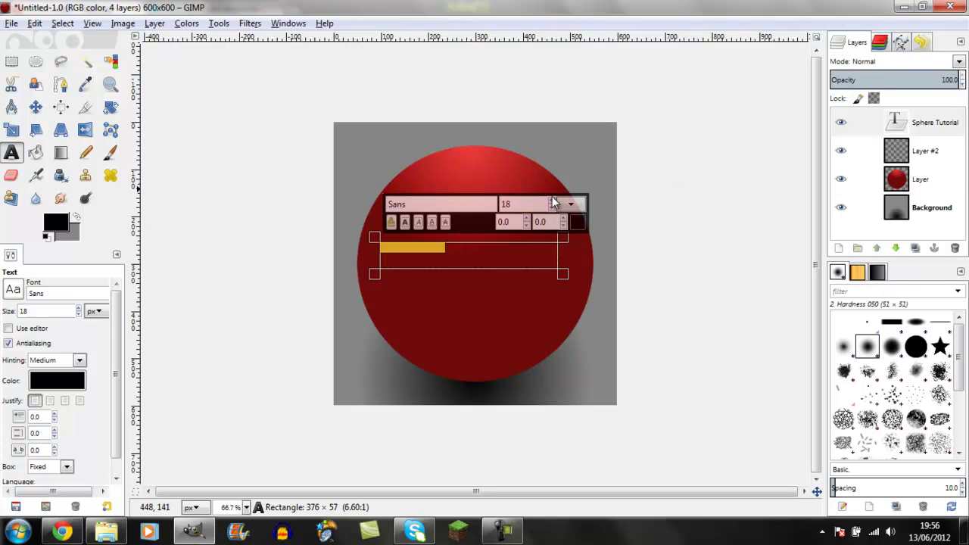
left_click(553, 201)
left_click(553, 201)
left_click_drag(550, 202, 551, 204)
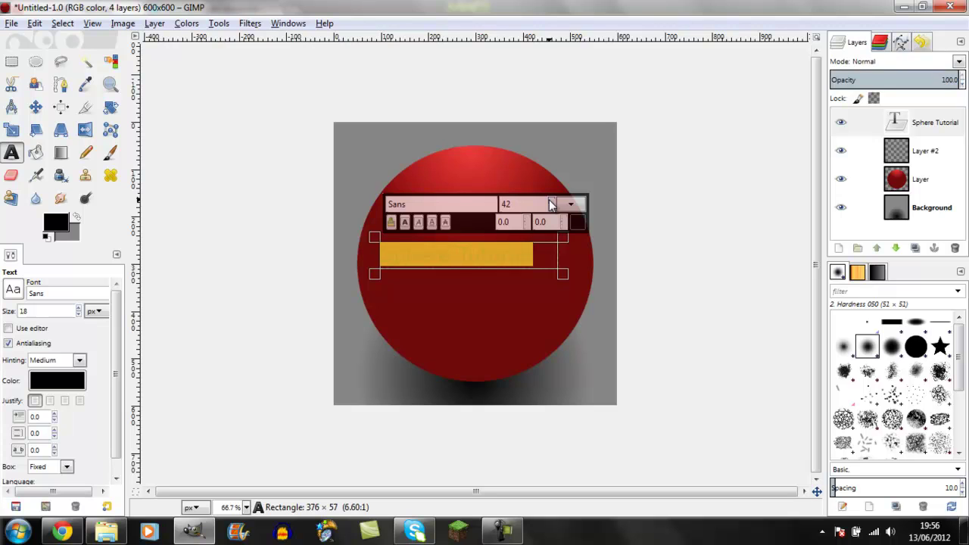
left_click(551, 204)
left_click(551, 204)
left_click(551, 203)
left_click(551, 203)
left_click(551, 203)
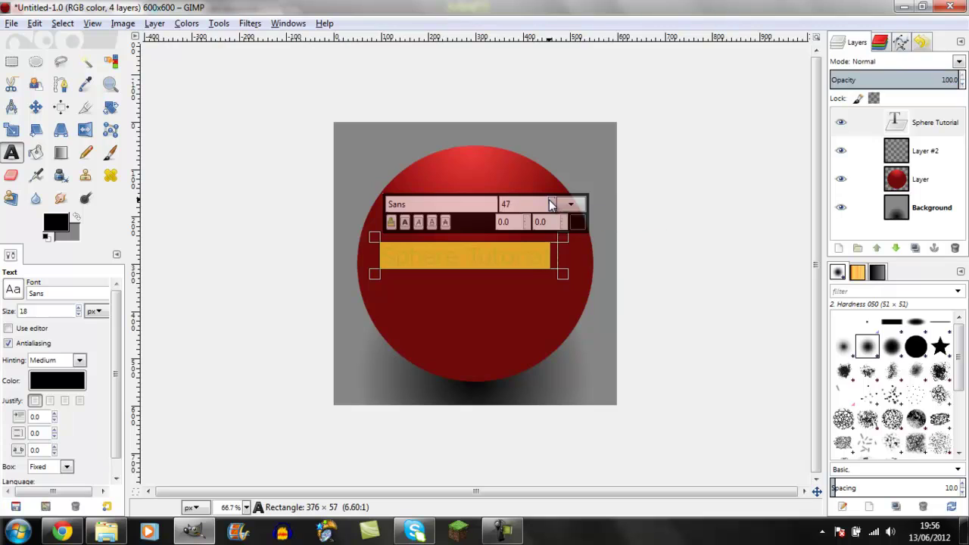
left_click(551, 204)
left_click(551, 204)
left_click(550, 204)
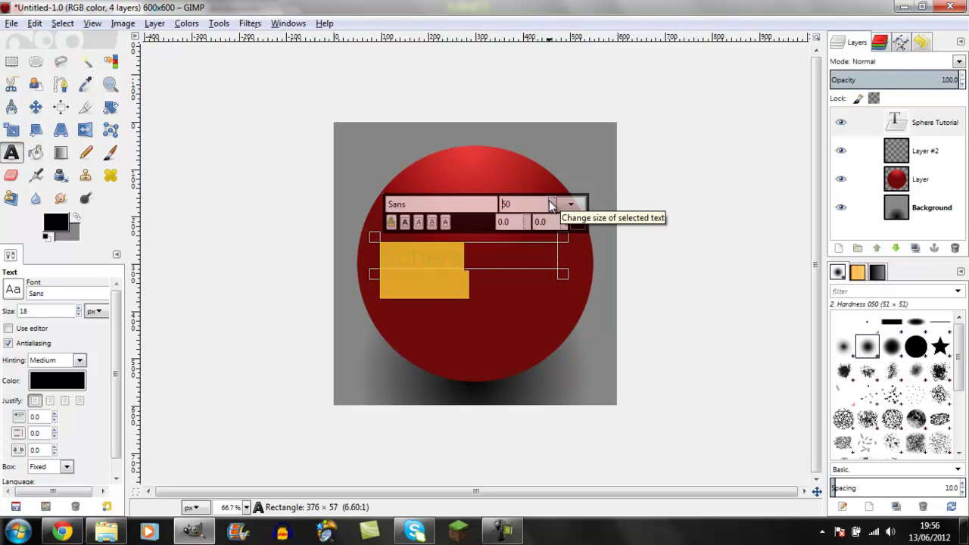
Step: Resize the title's text box to fit one line just above the sphere
left_click_drag(563, 272, 571, 272)
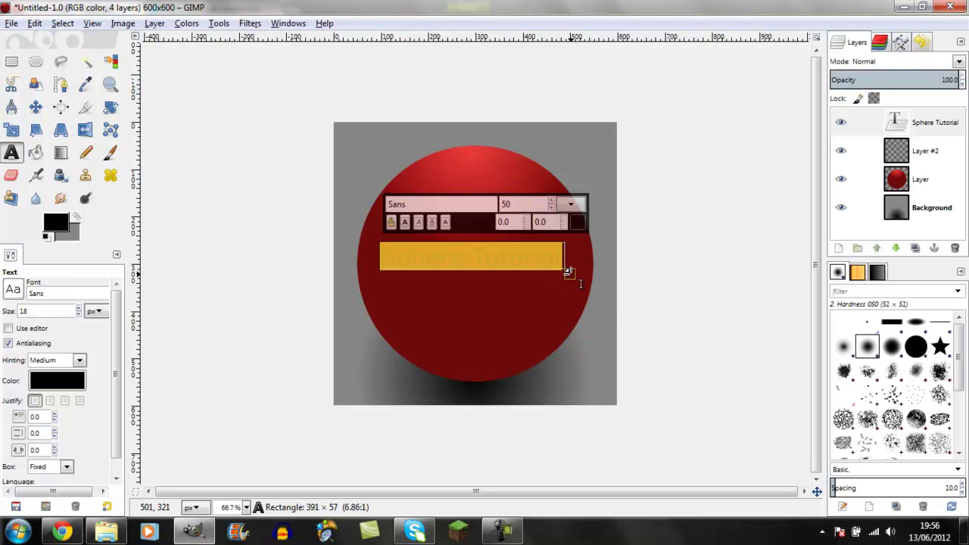
left_click(636, 294)
left_click(502, 263)
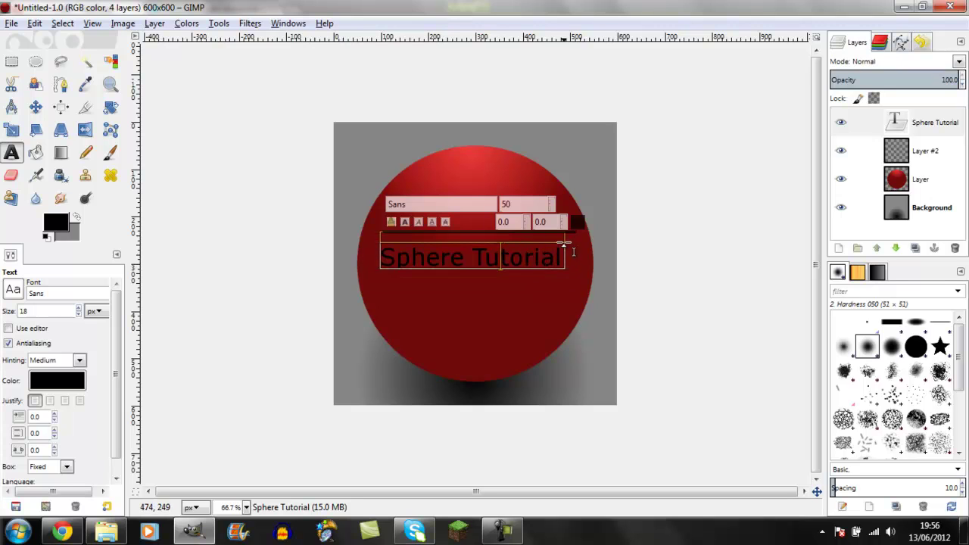
left_click_drag(563, 242, 570, 135)
left_click_drag(587, 290, 595, 195)
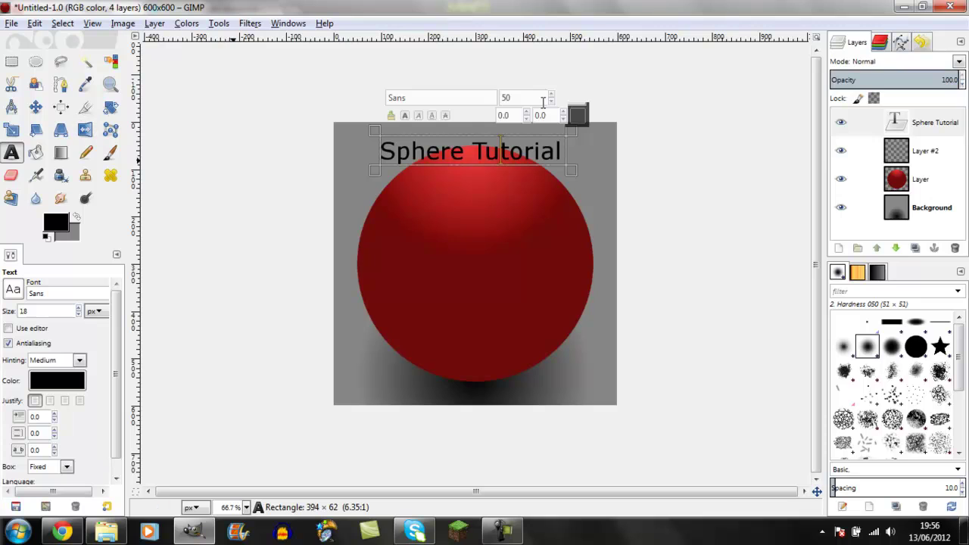
left_click(897, 154)
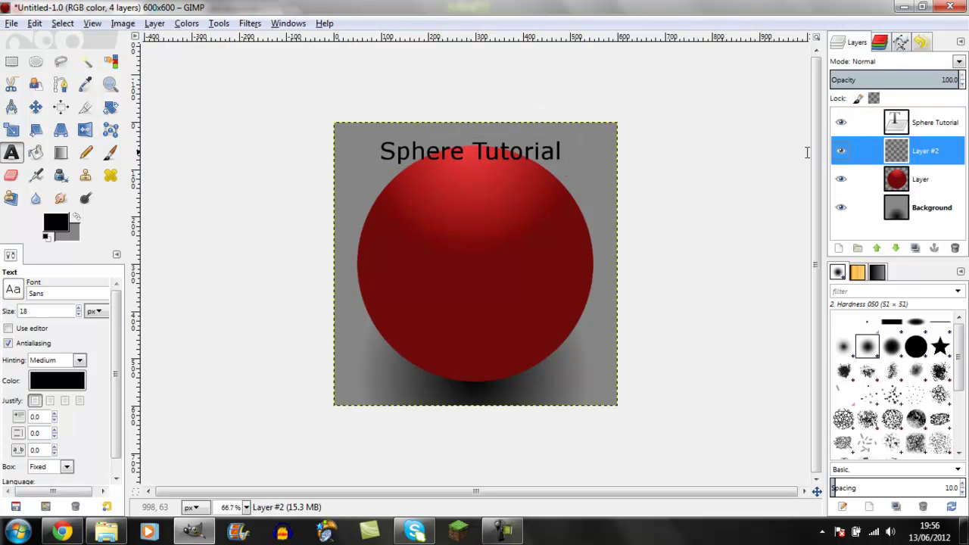
left_click(916, 133)
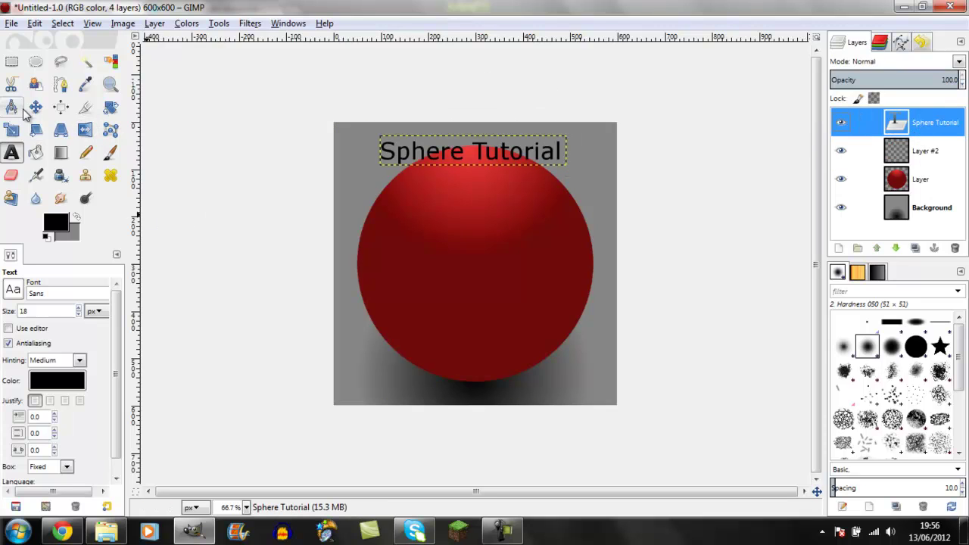
Step: Draw a path from the sphere's left edge to its right edge, bent into a shallow downward curve
left_click(60, 84)
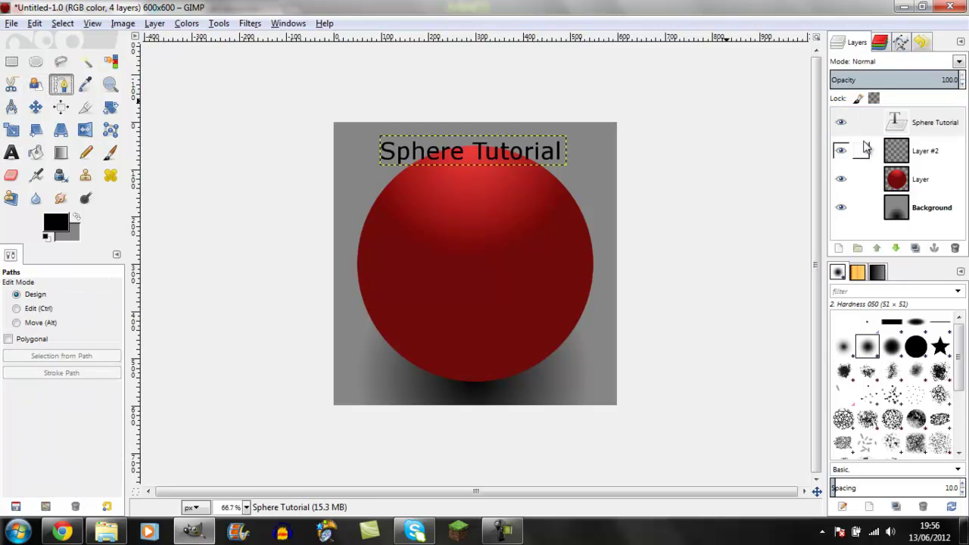
left_click(933, 155)
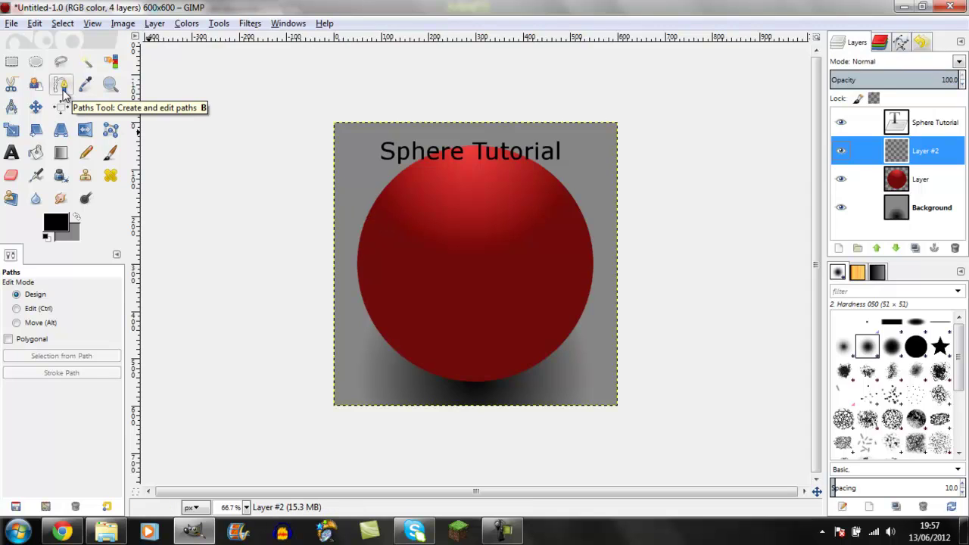
left_click(383, 192)
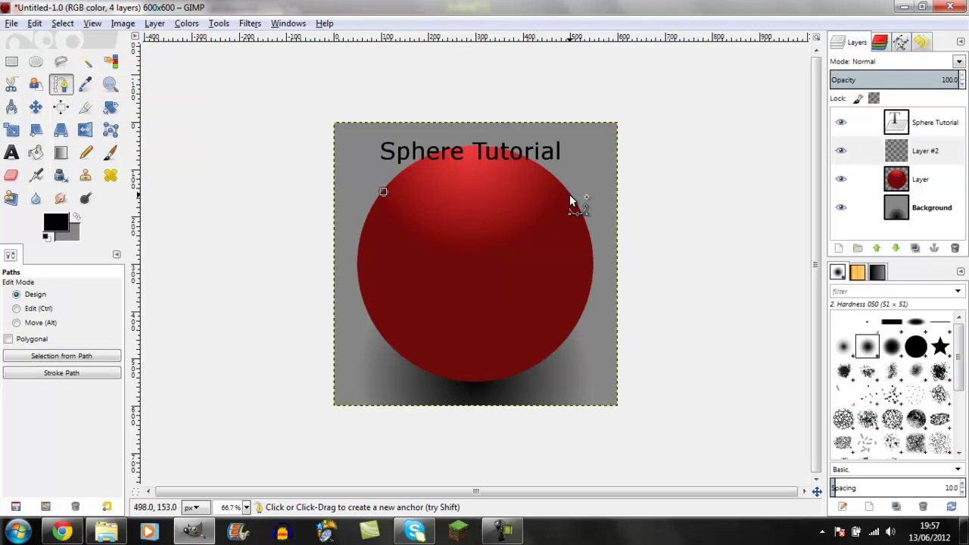
left_click(562, 187)
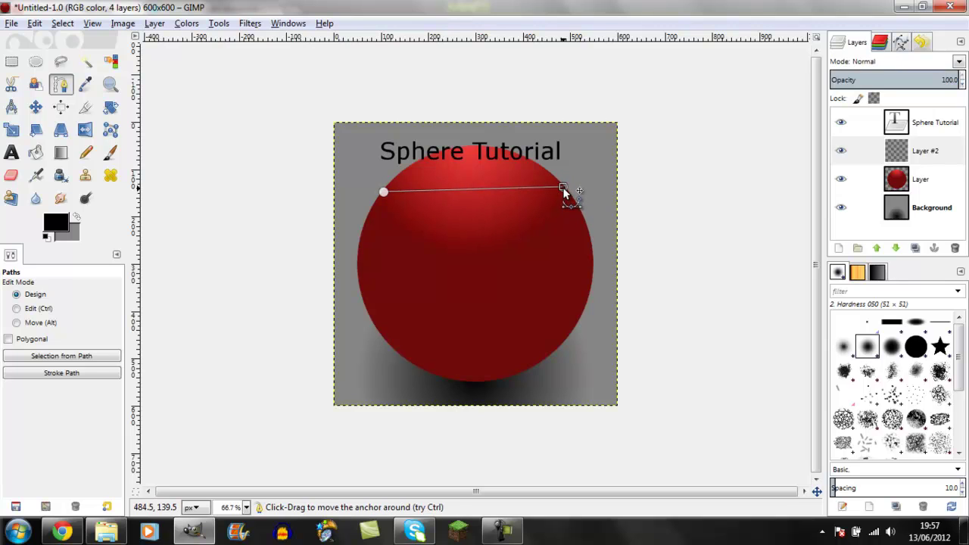
key("ctrl+z")
key("ctrl+z")
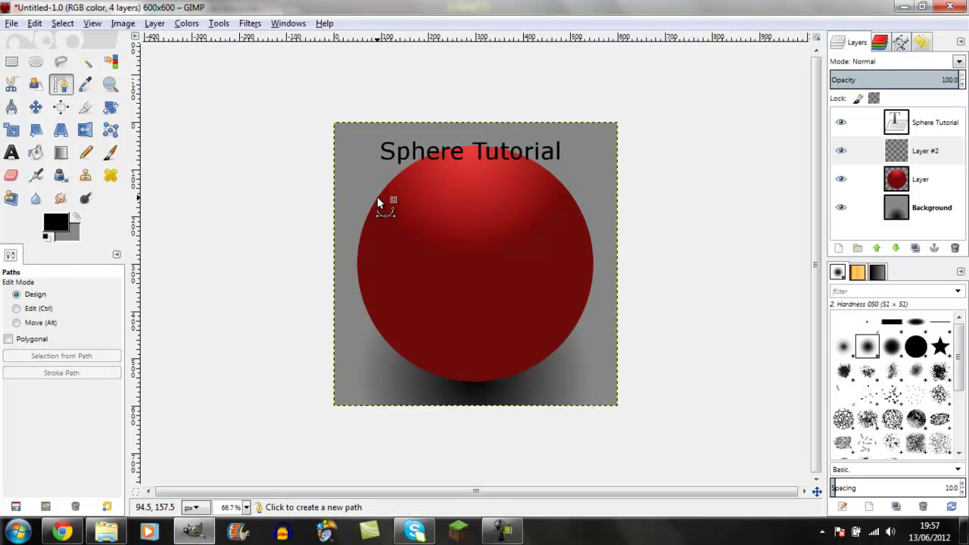
left_click(376, 200)
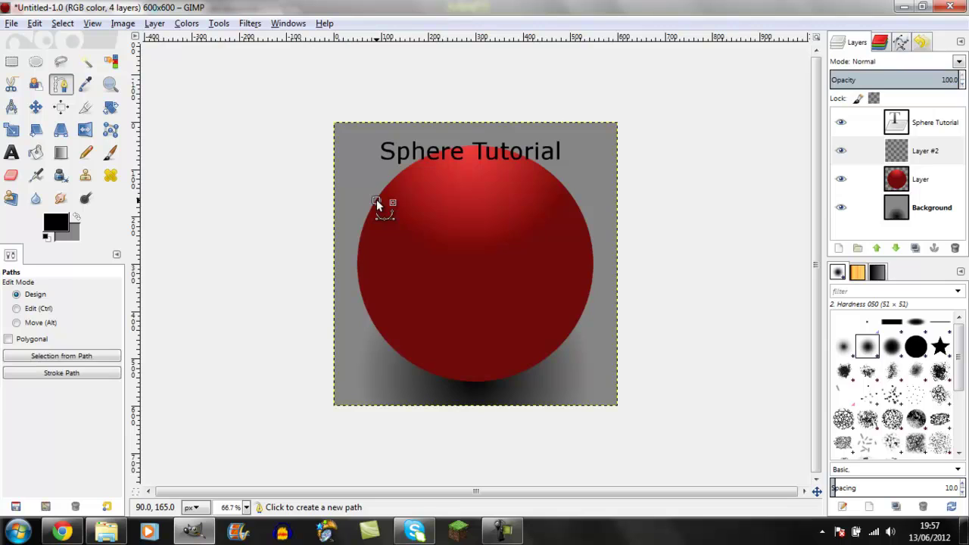
left_click(578, 205)
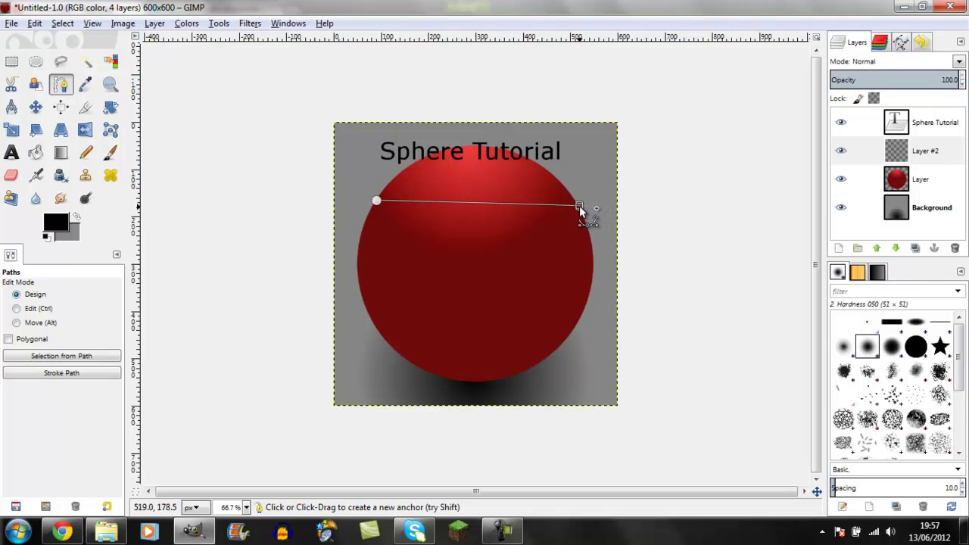
left_click_drag(375, 200, 360, 234)
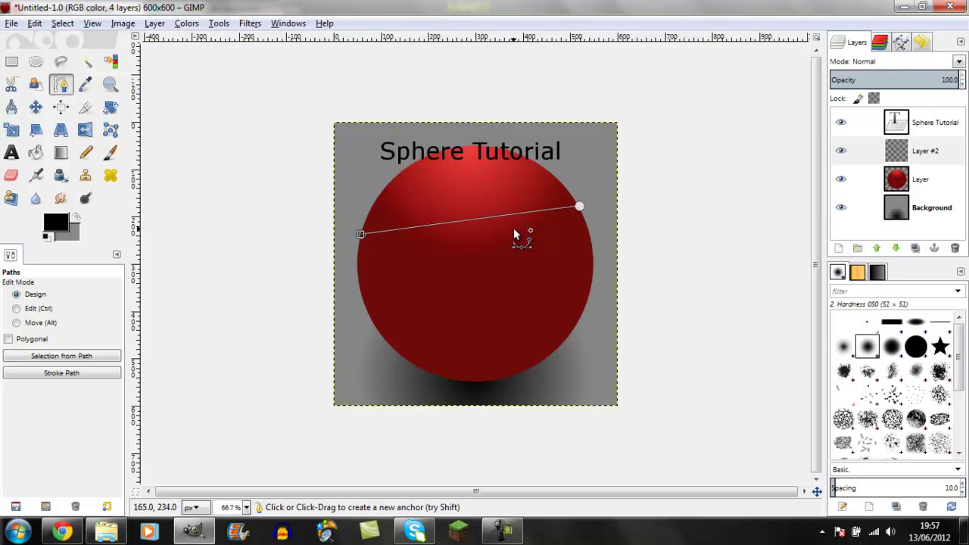
left_click_drag(578, 208, 589, 235)
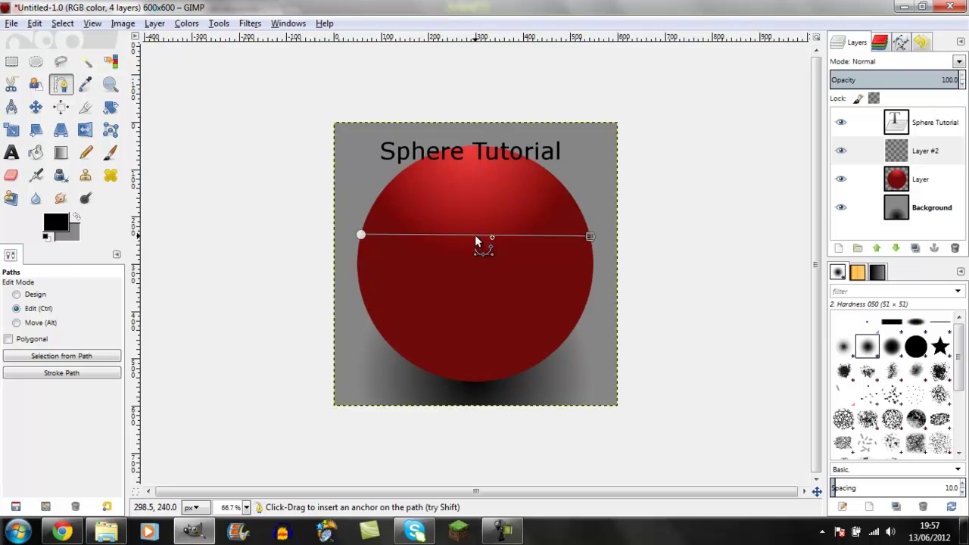
left_click_drag(475, 241, 479, 270)
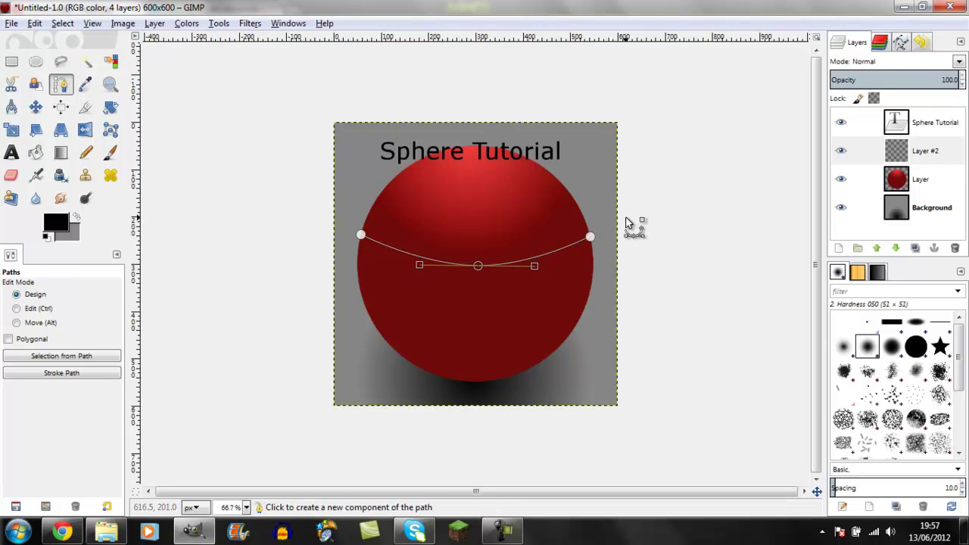
right_click(921, 150)
Step: Bend the Sphere Tutorial text along the curved path and convert it to a selection
left_click(924, 132)
right_click(930, 129)
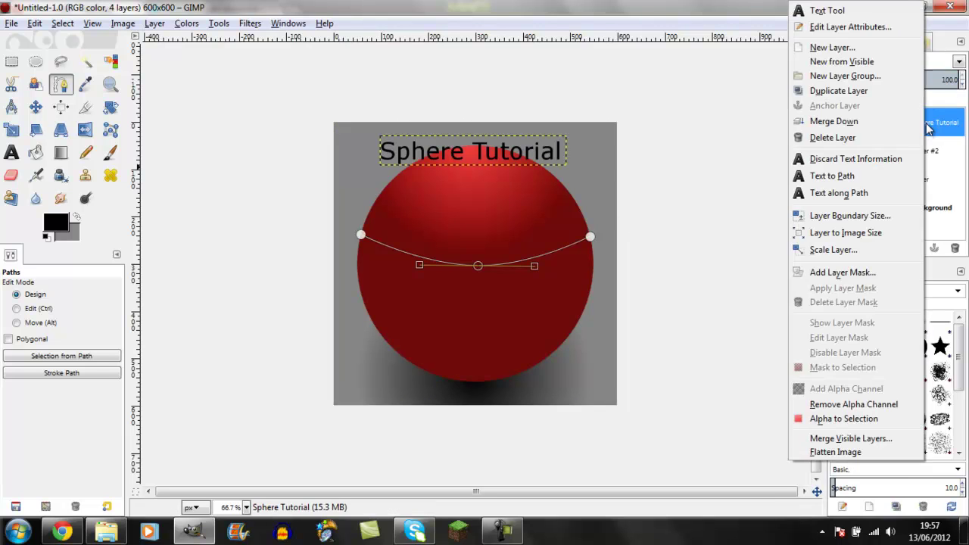
left_click(859, 196)
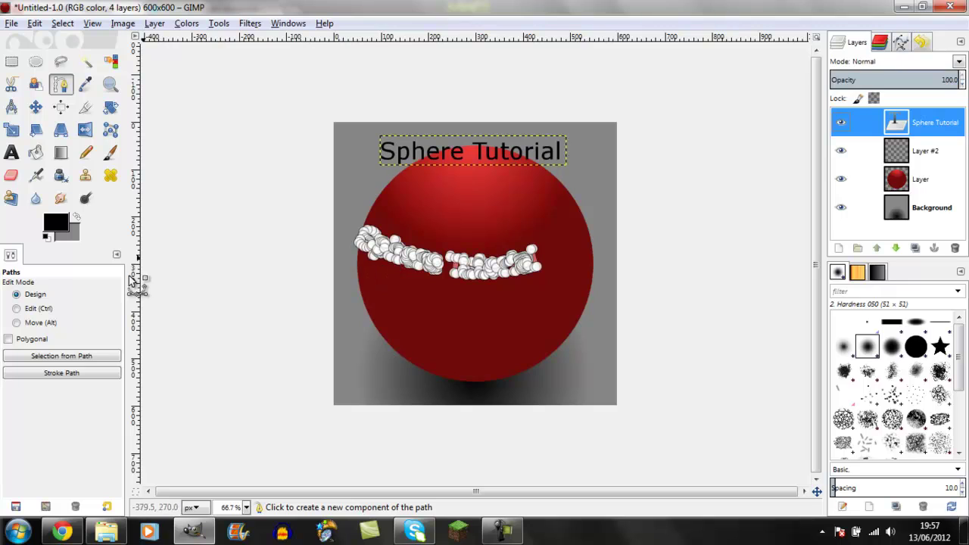
left_click(73, 360)
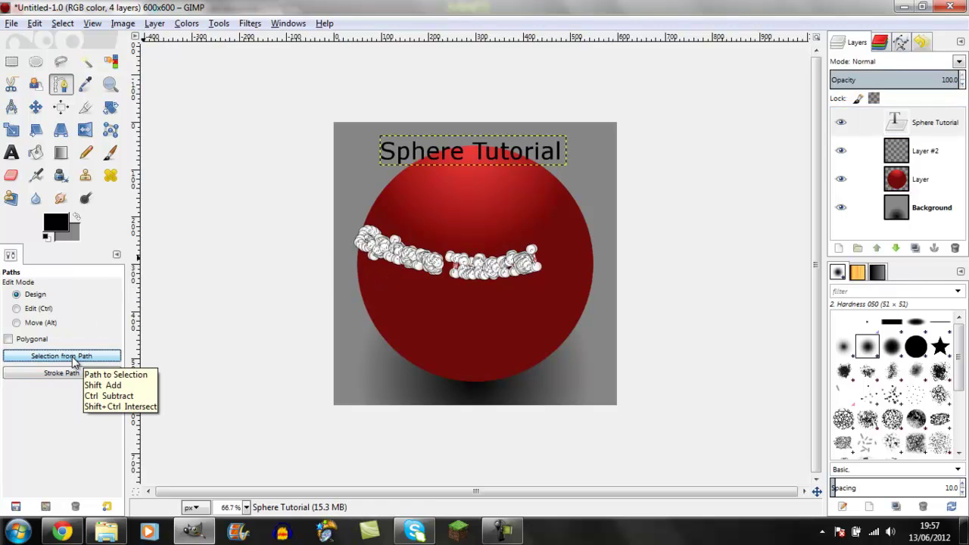
Step: Bucket-fill the curved lettering selection with pale colour on Layer #2
left_click(36, 154)
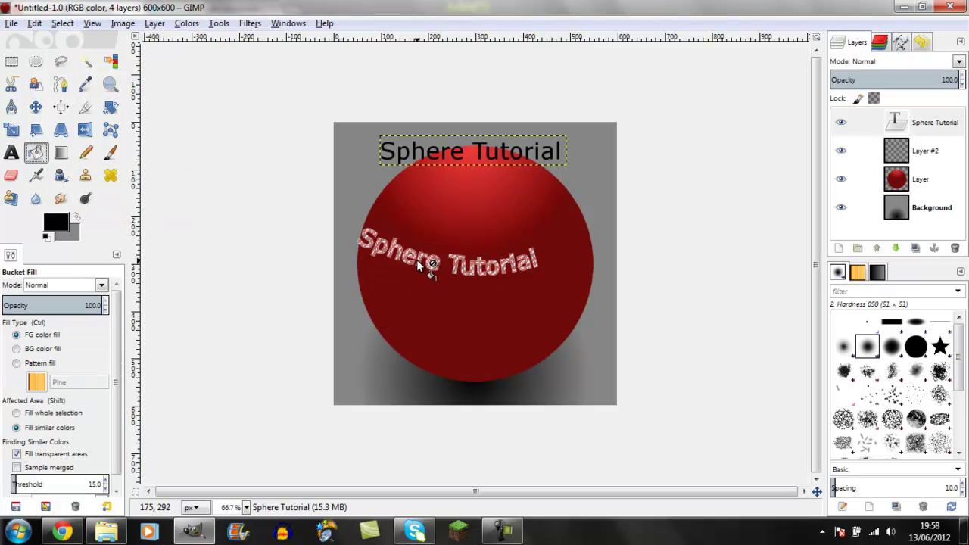
key("Page_Down")
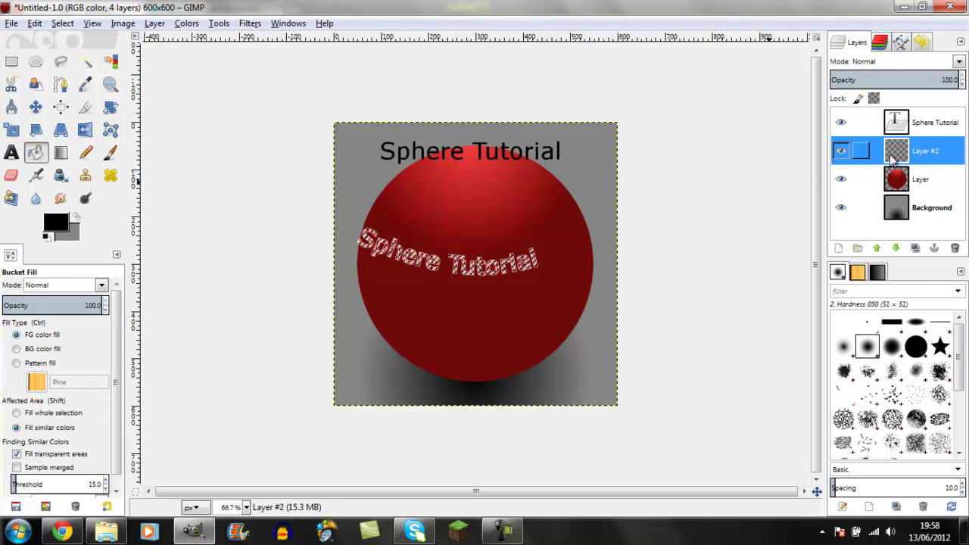
left_click(464, 271)
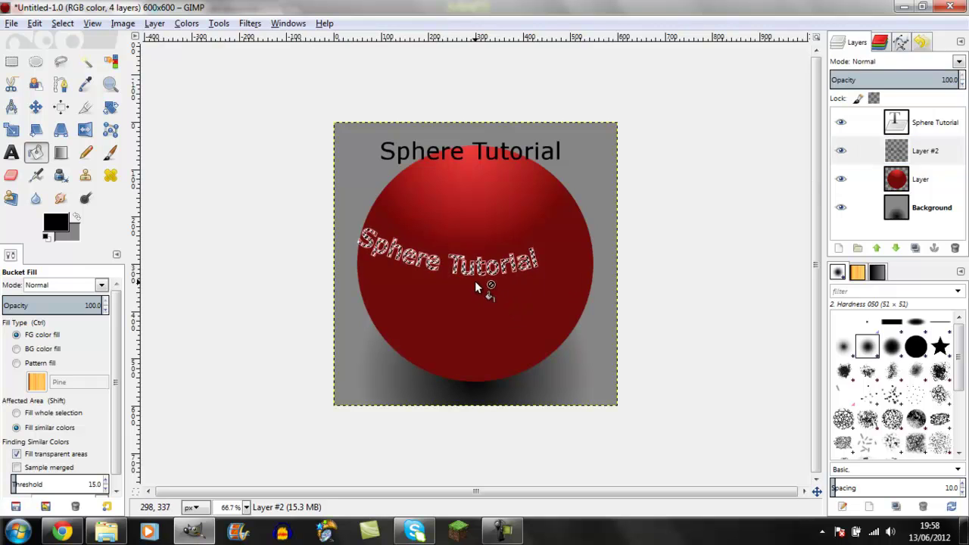
left_click(325, 286, "ctrl+shift")
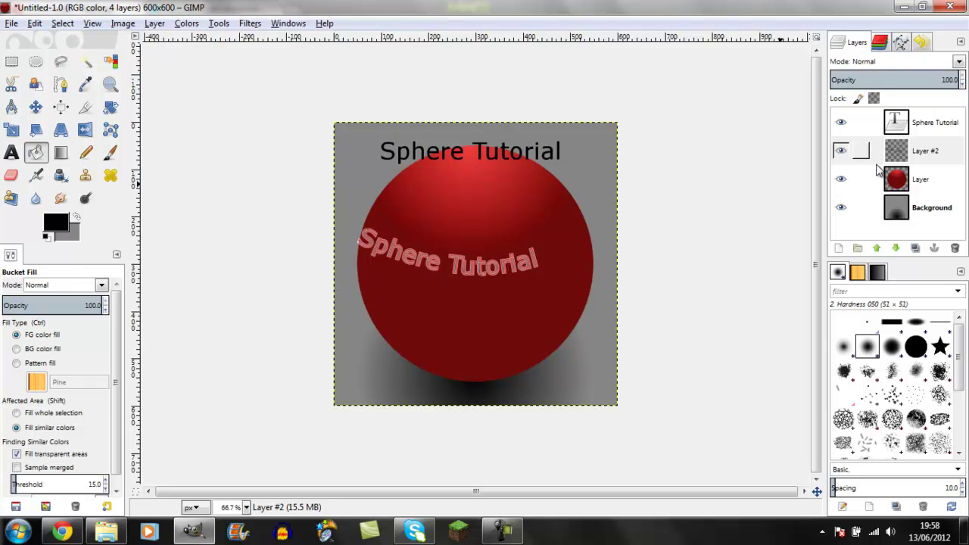
Step: Select Layer #2's curved lettering via Alpha to Selection and shift it up and right
key("ctrl")
right_click(940, 161)
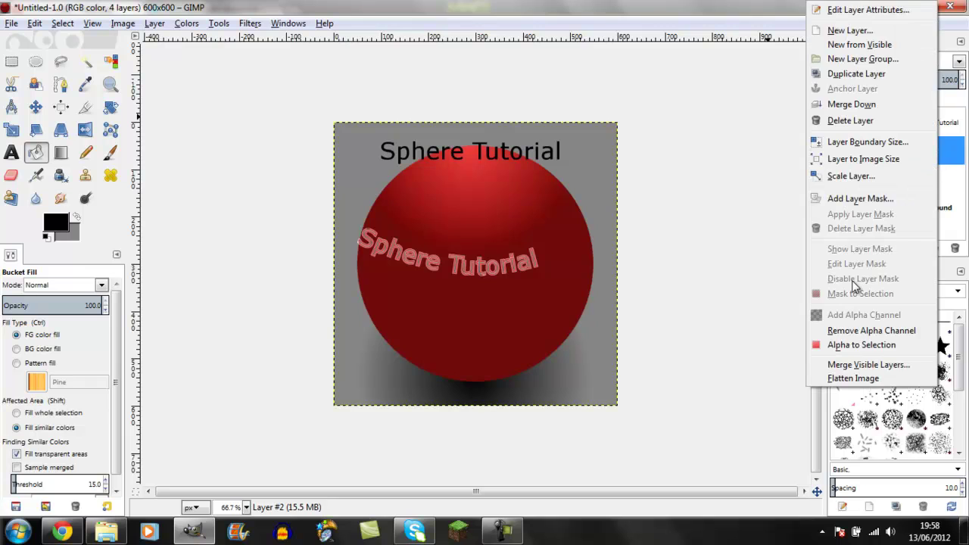
left_click(846, 345)
left_click(36, 107)
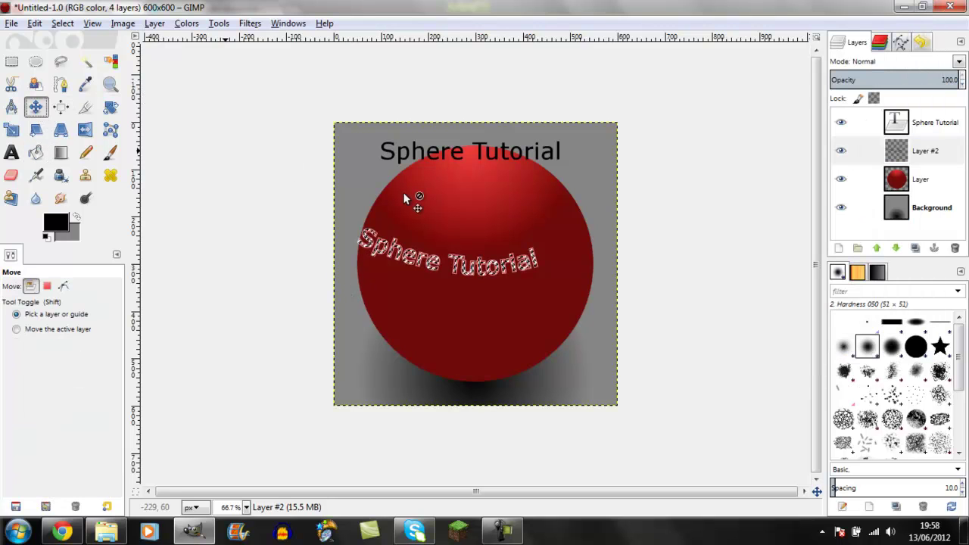
left_click(434, 259)
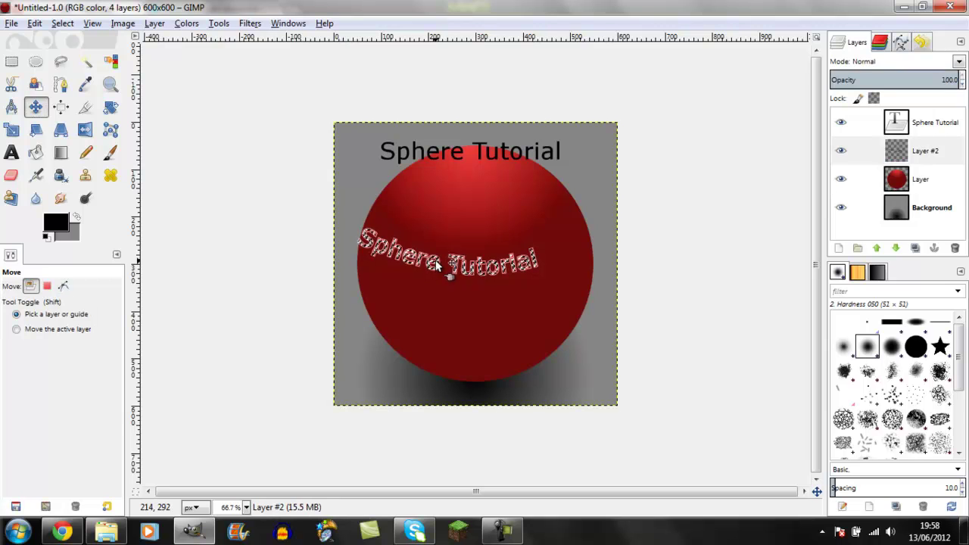
left_click_drag(445, 262, 465, 250)
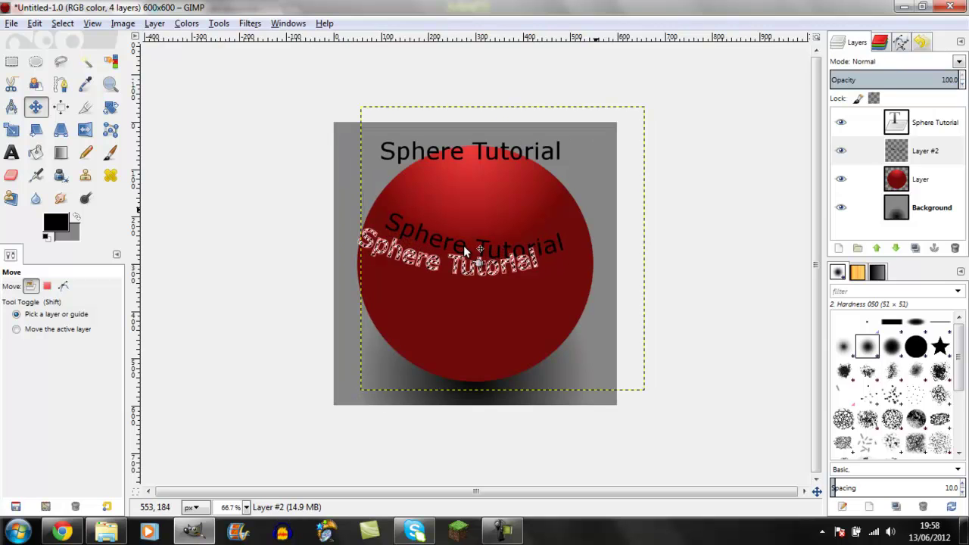
Step: Delete the straight Sphere Tutorial text layer and clear the selection
key("Page_Up")
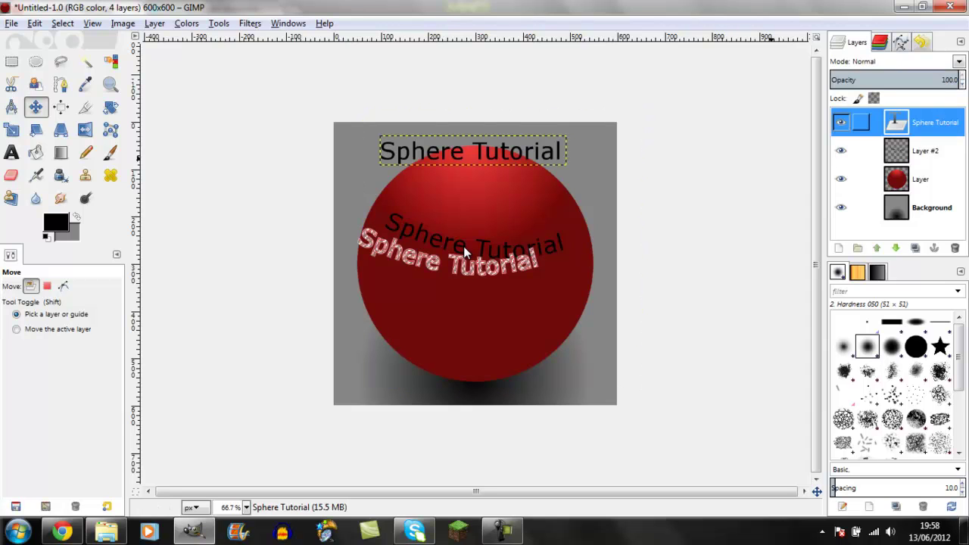
left_click(954, 247)
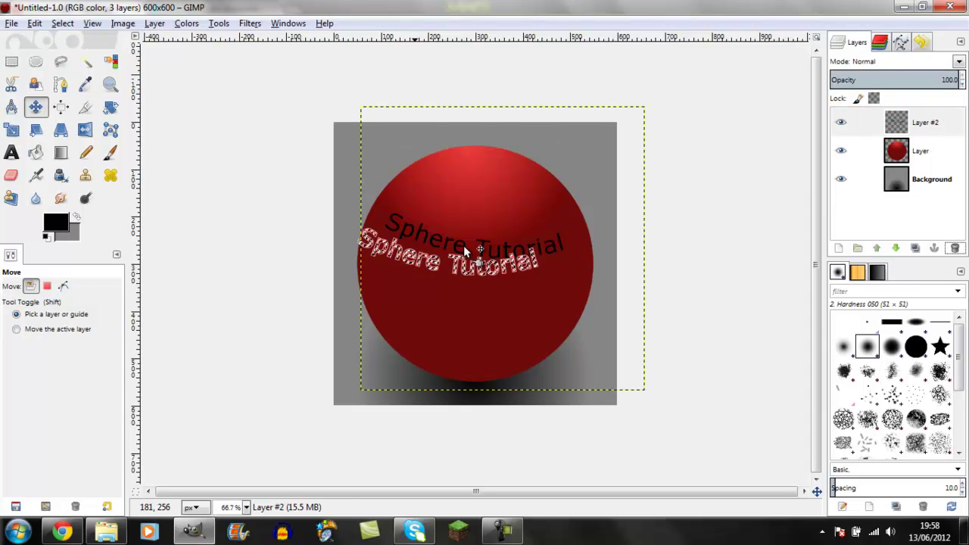
key("shift+ctrl+a")
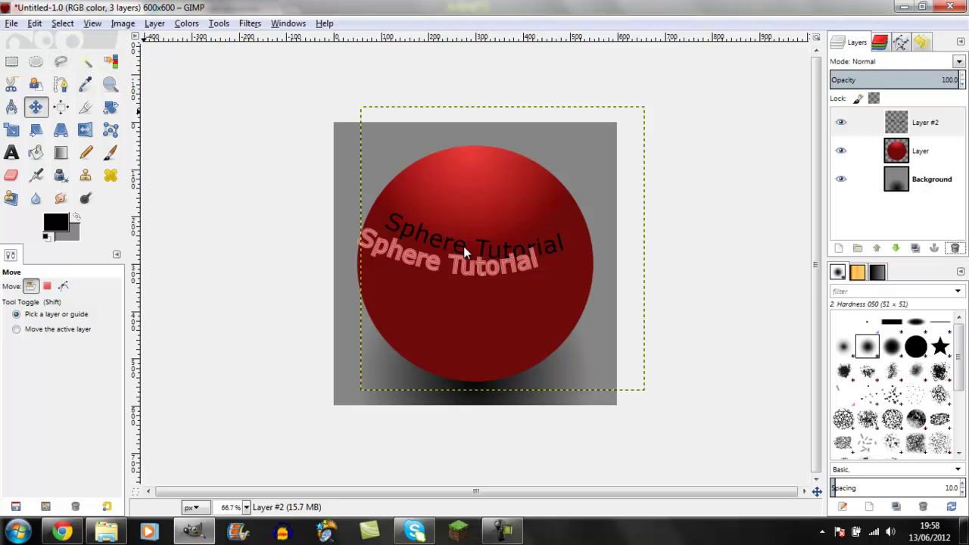
Step: Export the image as 'Orb tut.png' into the Gimp Creations folder with default PNG options
key("alt+f")
key("Down")
key("Down")
key("Down")
key("Down")
key("Down")
key("Down")
key("Down")
key("Down")
key("Down")
key("Down")
key("Return")
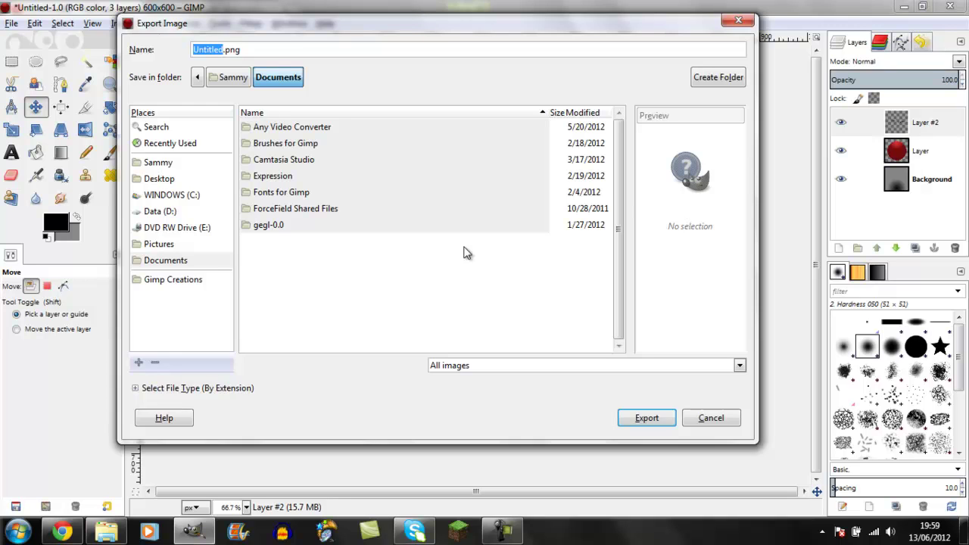
key("alt+3")
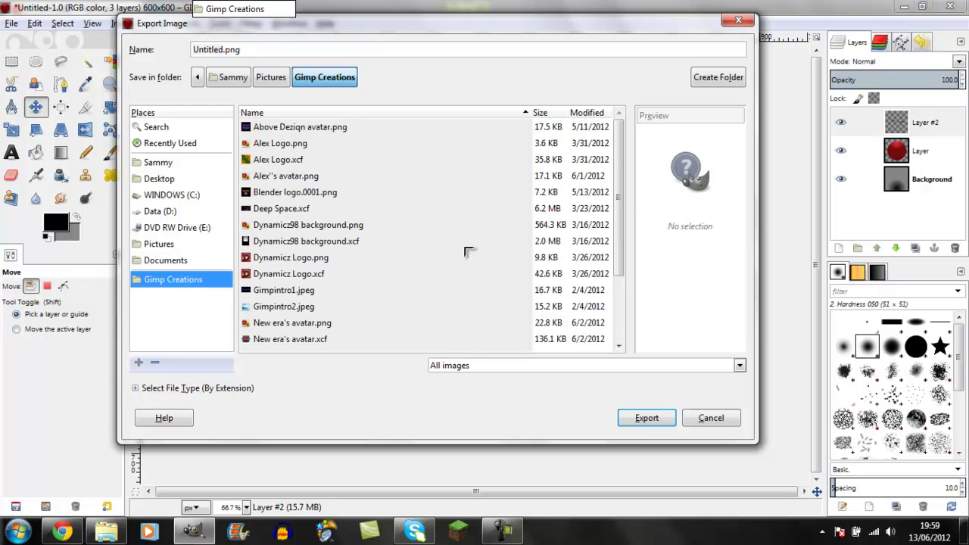
type("T")
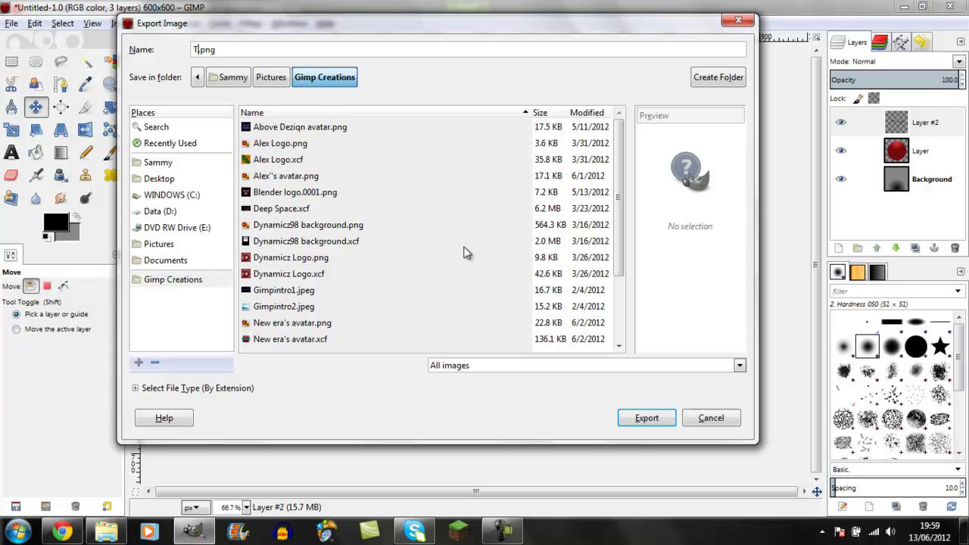
type("Orb UT")
key("BackSpace")
key("BackSpace")
type("tu")
key("Return")
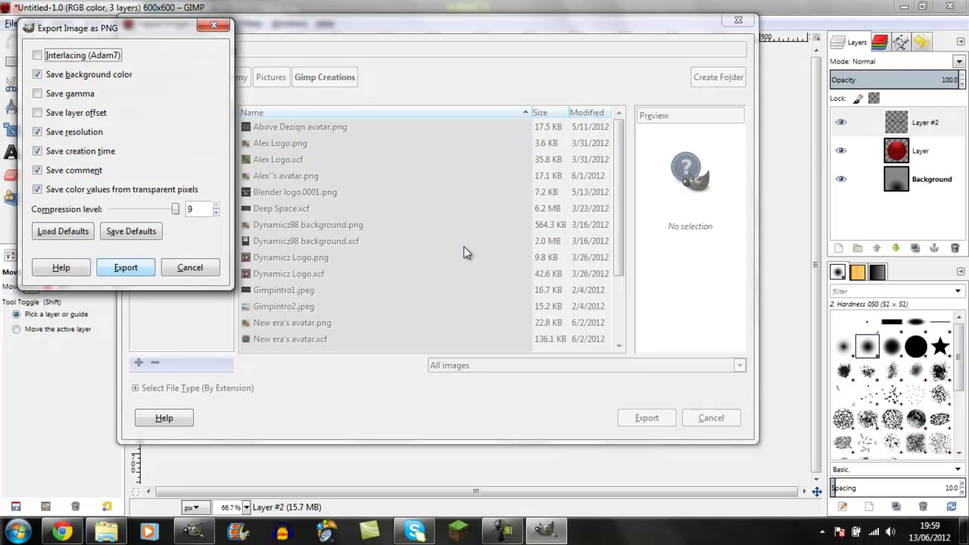
key("Return")
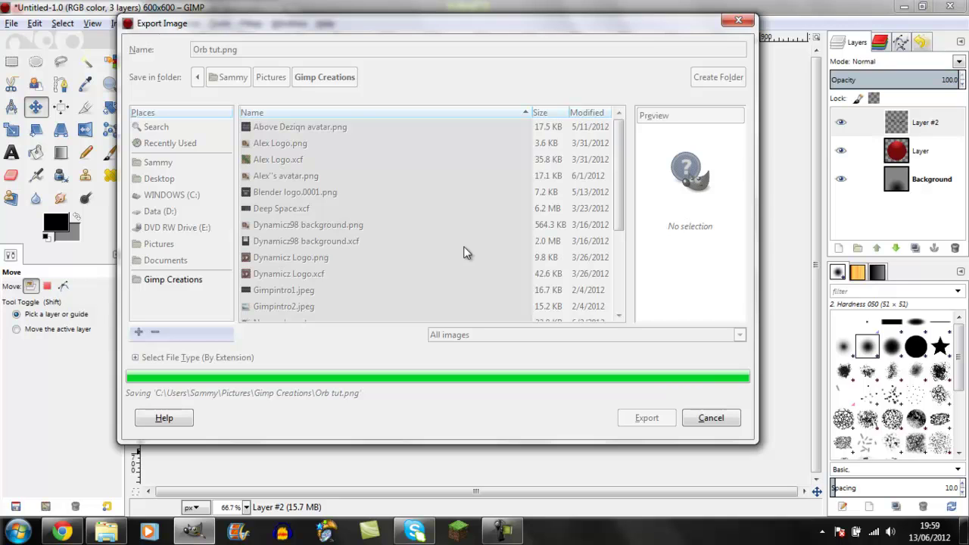
key("alt+Tab")
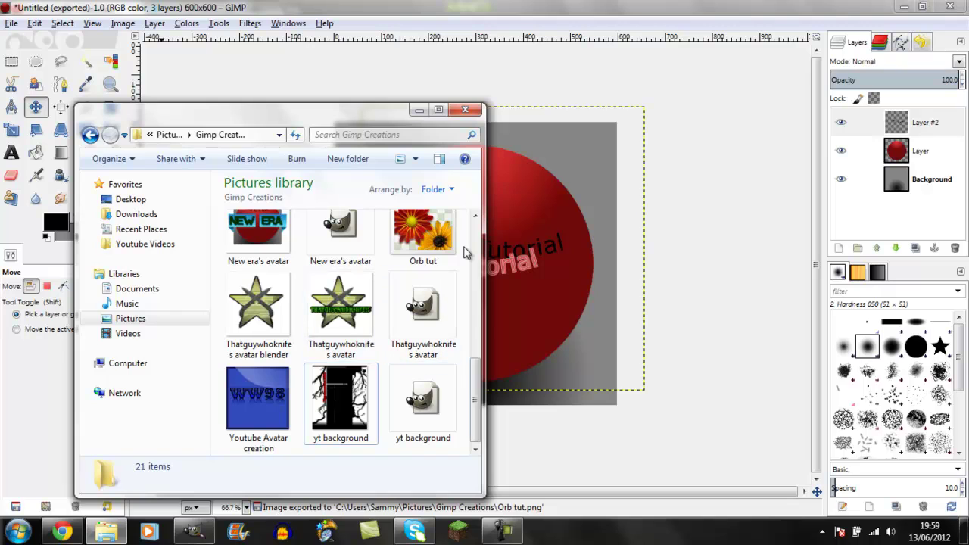
Step: Scroll up in the Gimp Creations folder to locate Orb tut
scroll(466, 253, "up", 1)
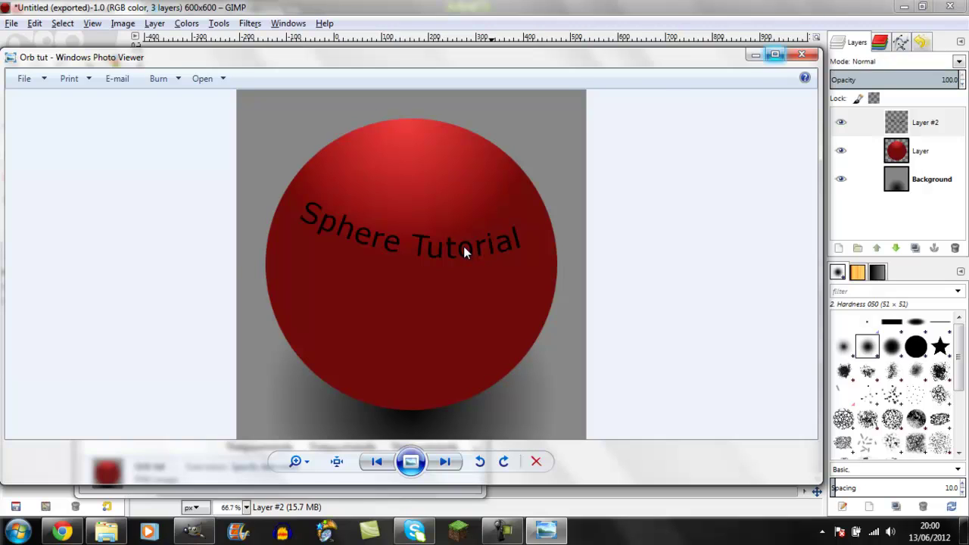
Step: Maximize Windows Photo Viewer so the Orb tut image fills the screen
key("super+Up")
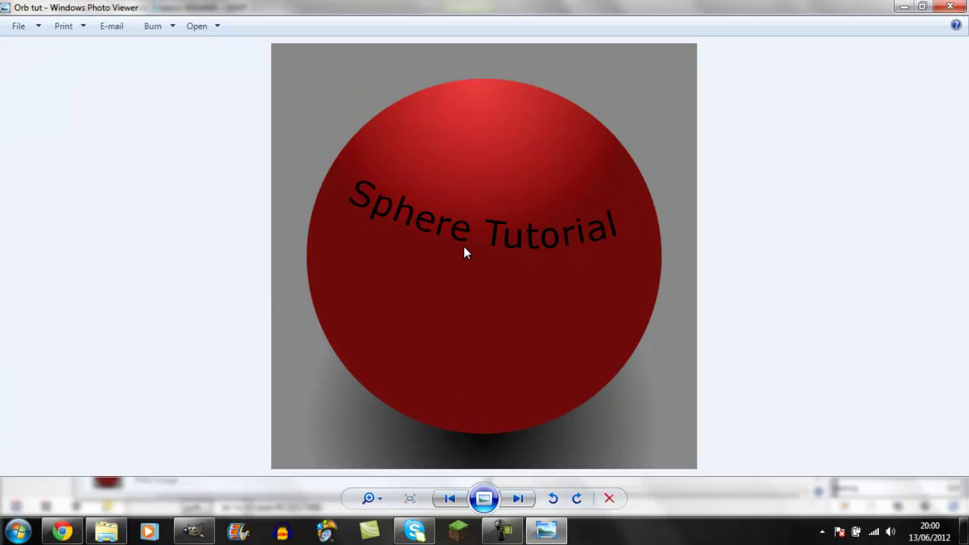